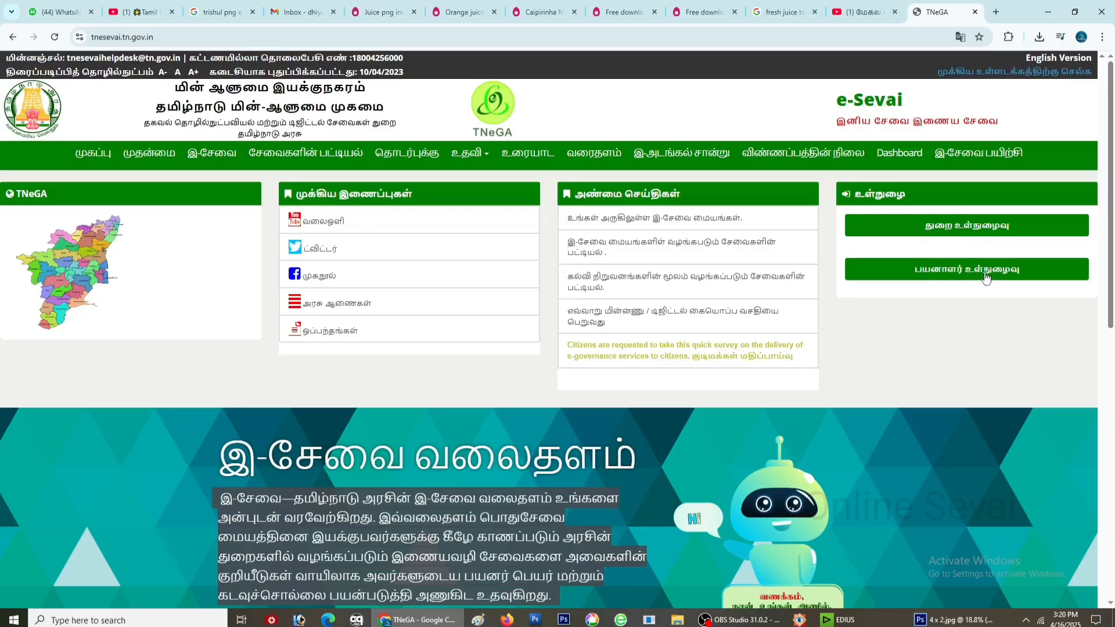
Step: On the citizen sign-in page, replace the saved username with the account's username and enter the password
left_click(986, 279)
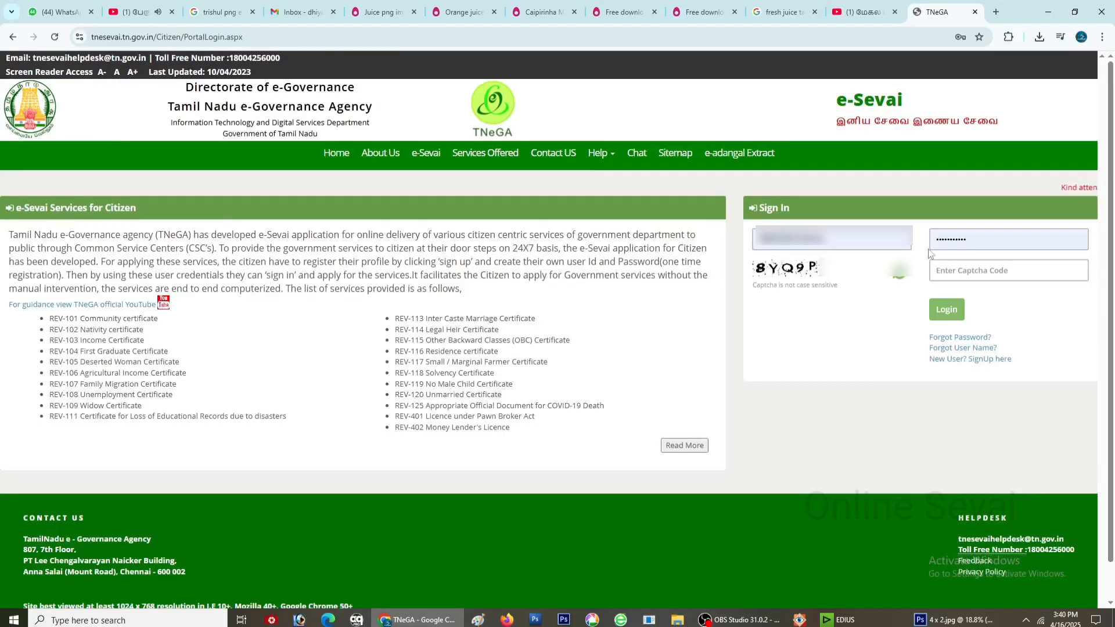
left_click(835, 243)
left_click_drag(835, 242, 589, 251)
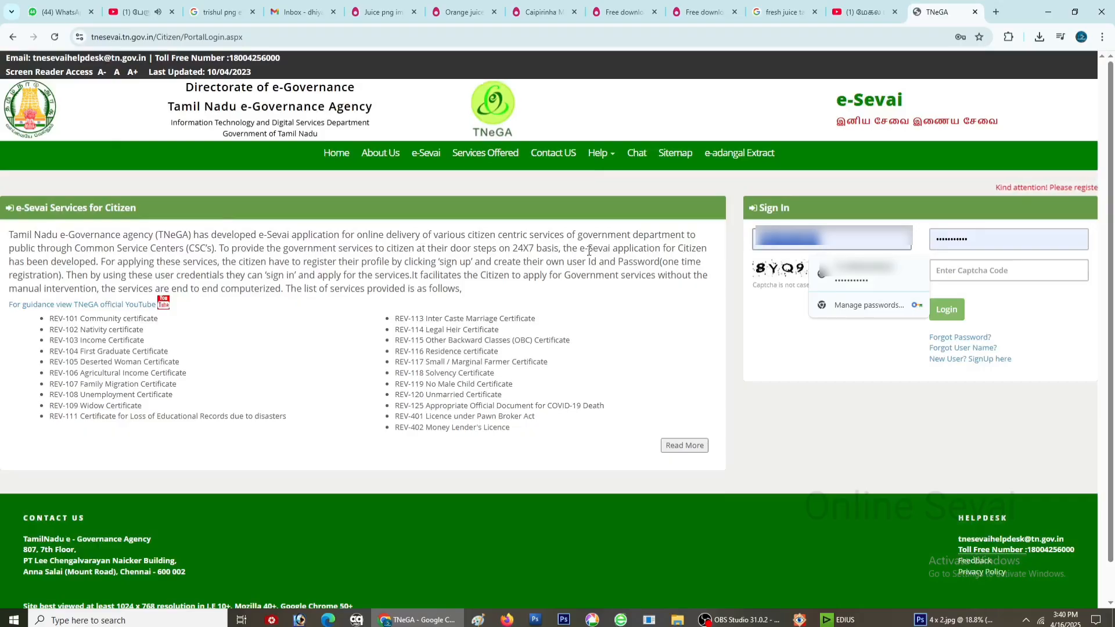
key("BackSpace")
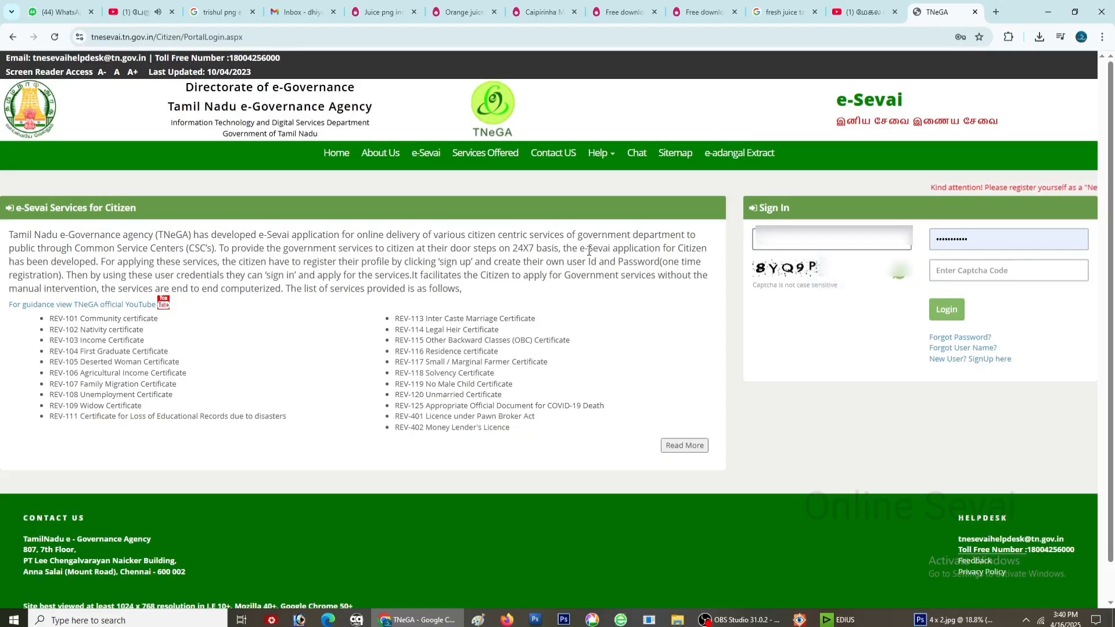
type("dhi")
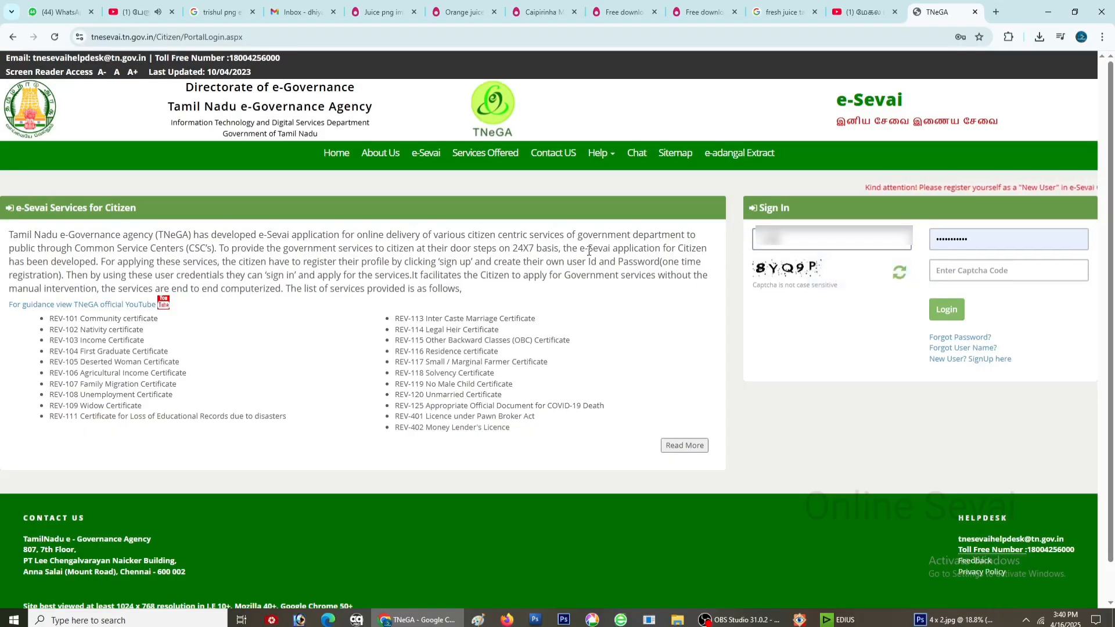
type("yash")
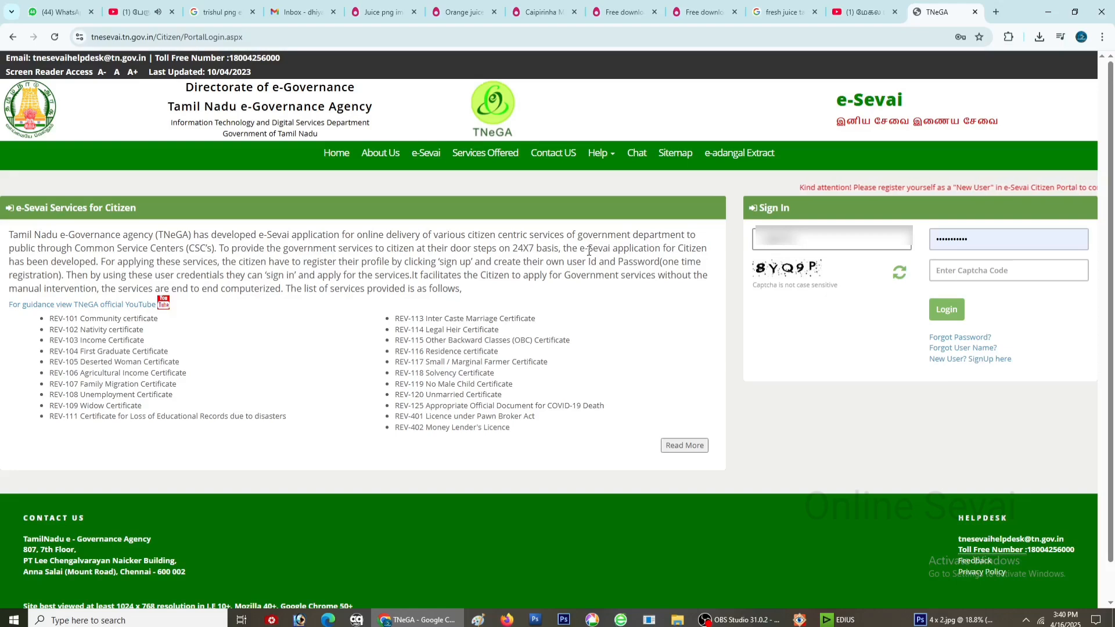
type("a")
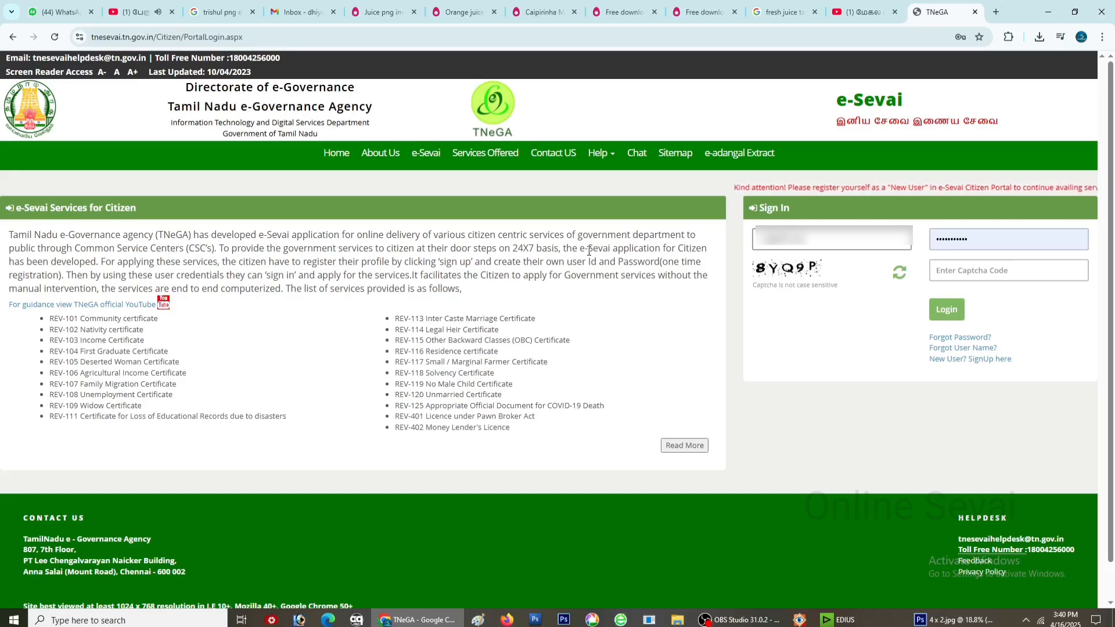
type("n")
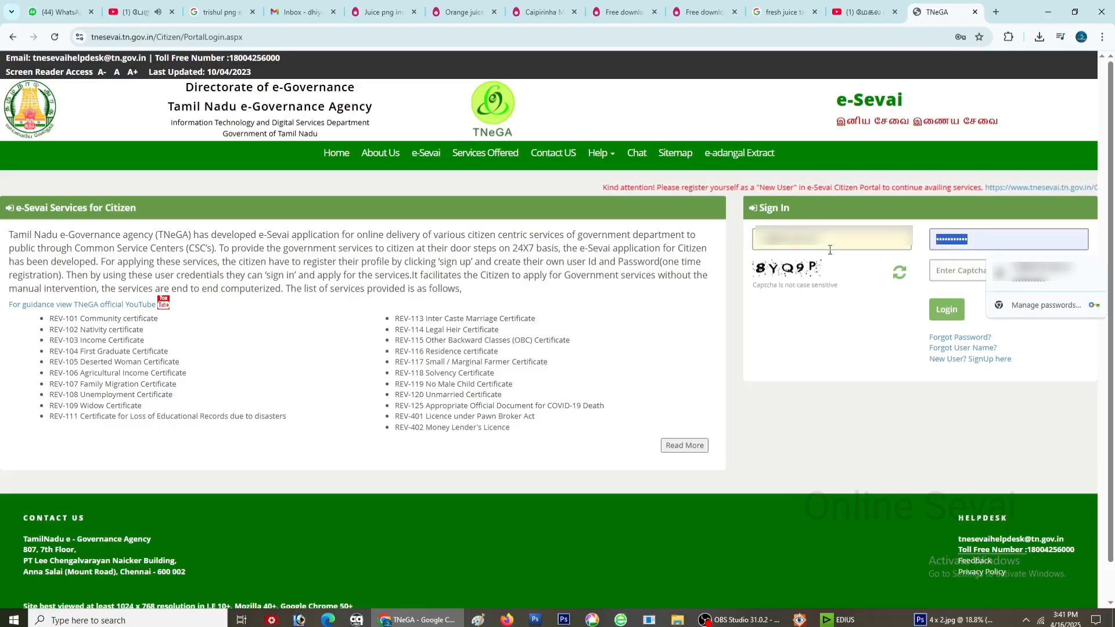
key("Tab")
type("••")
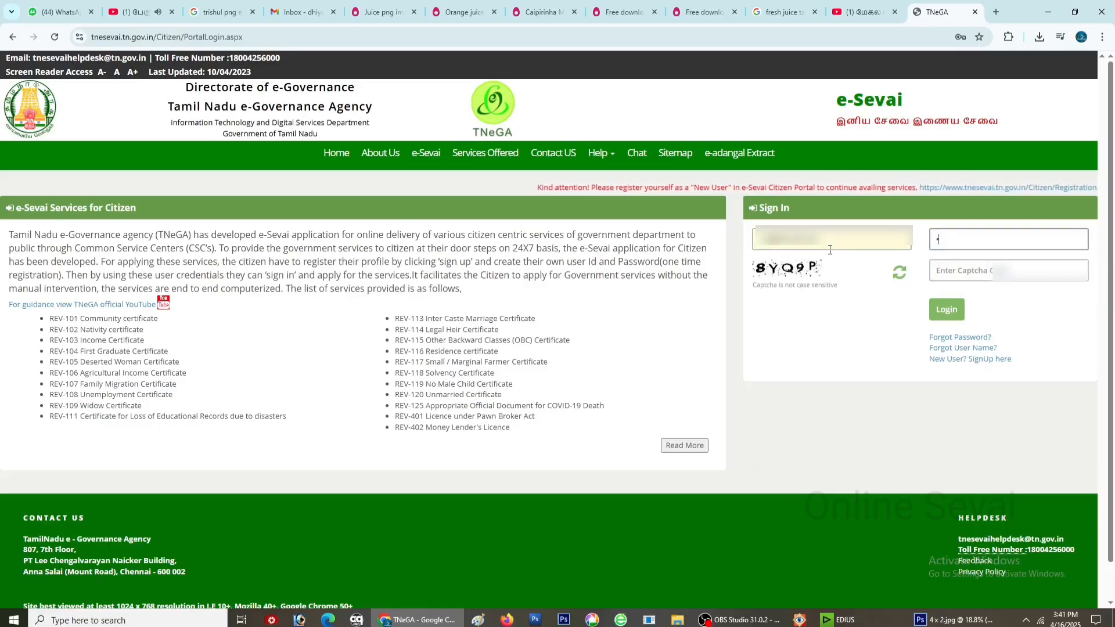
type("••••••")
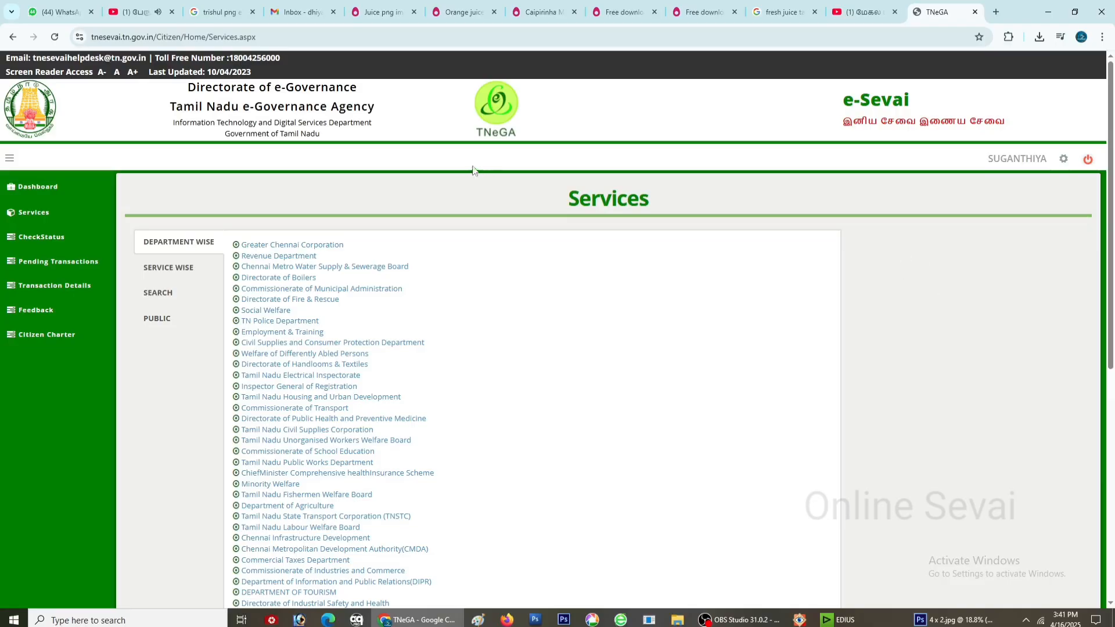
Step: Open the Revenue Department's REV-103 Income Certificate service and maximize the e-District window
left_click(266, 259)
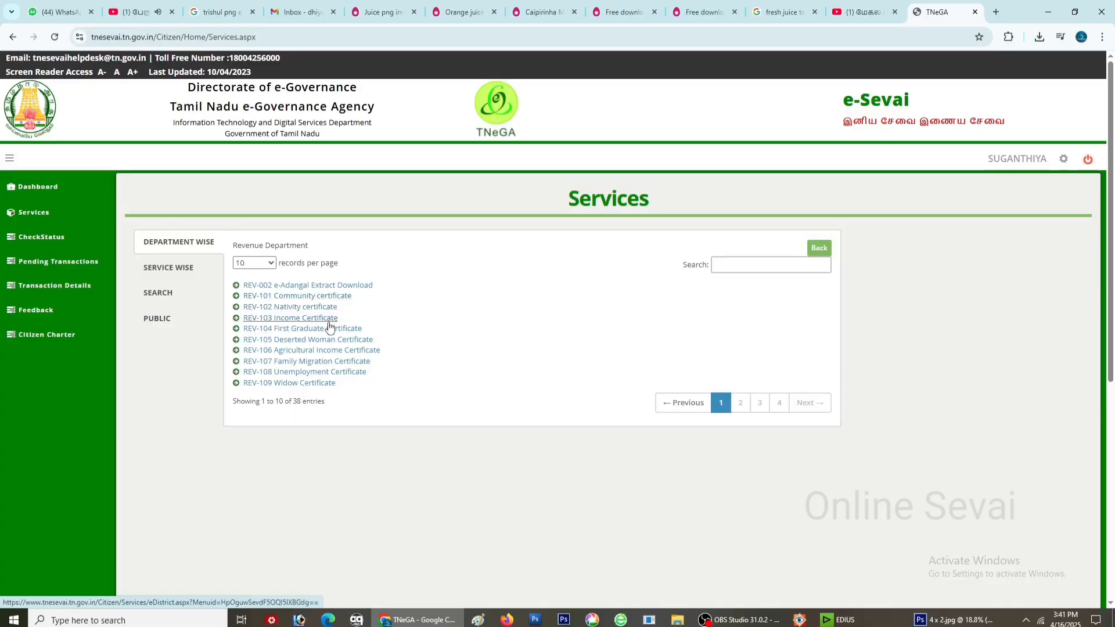
left_click(329, 319)
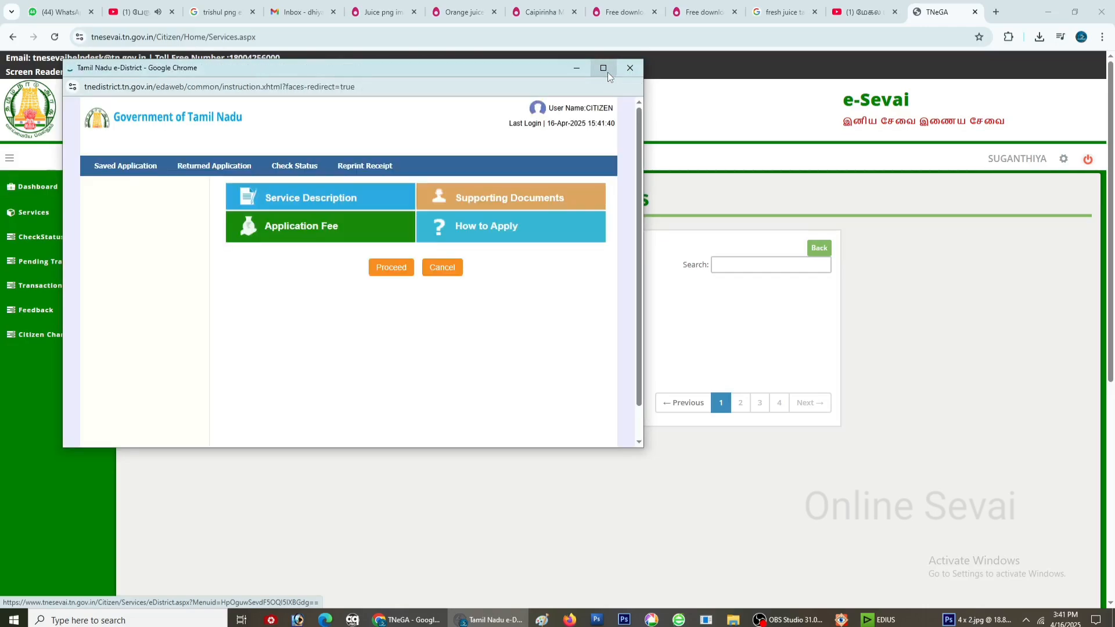
left_click(608, 72)
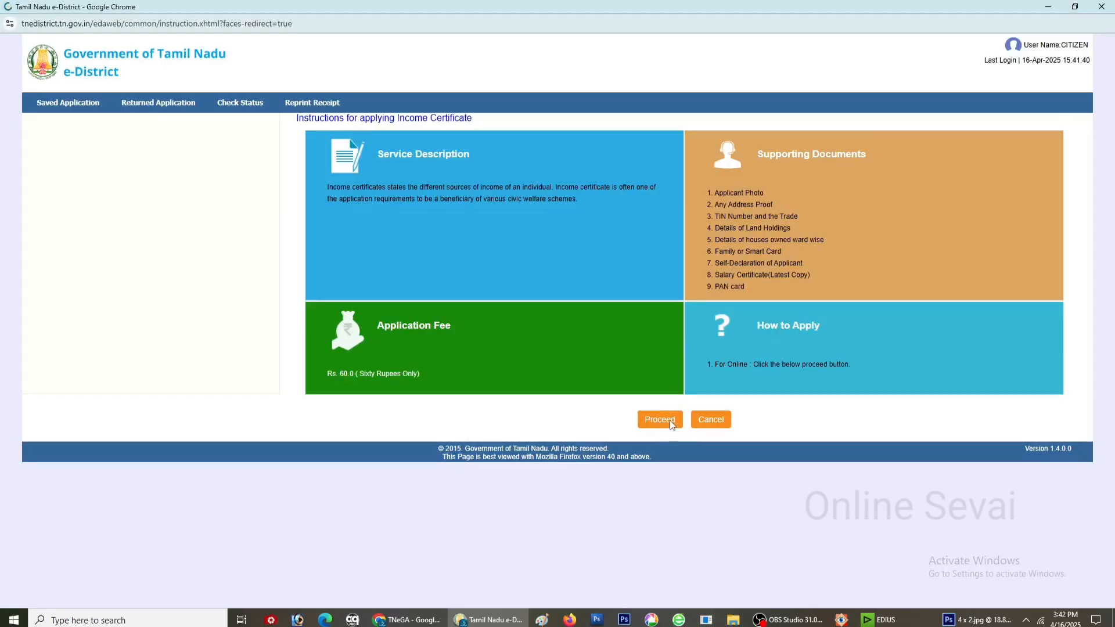
Step: Proceed past the instructions, search by the applicant's Aadhaar number, then choose Register Can
left_click(671, 420)
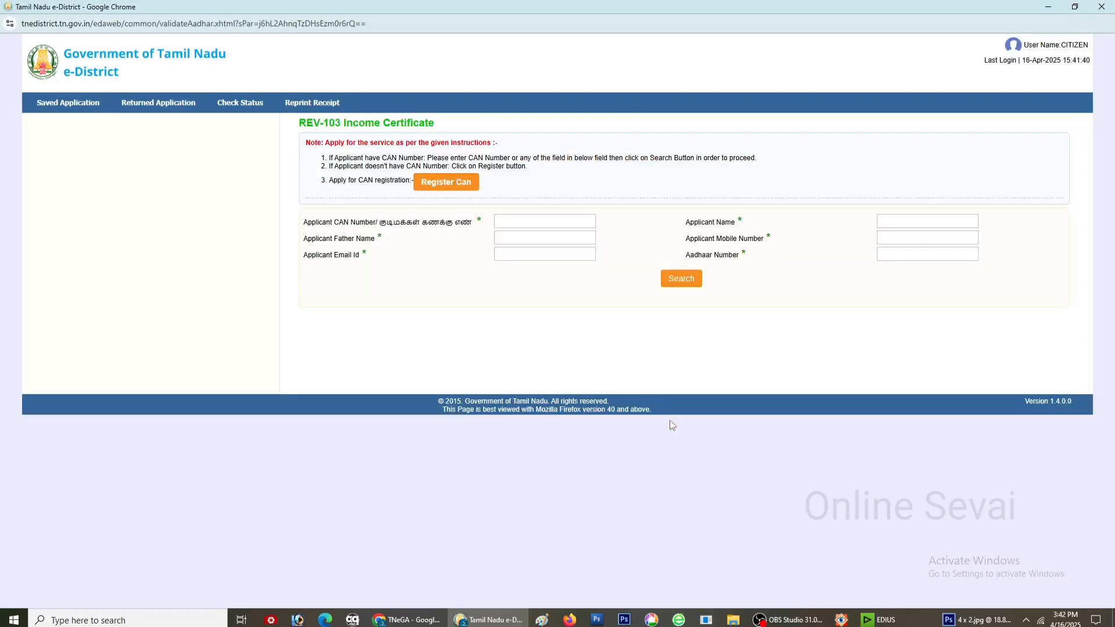
left_click(923, 255)
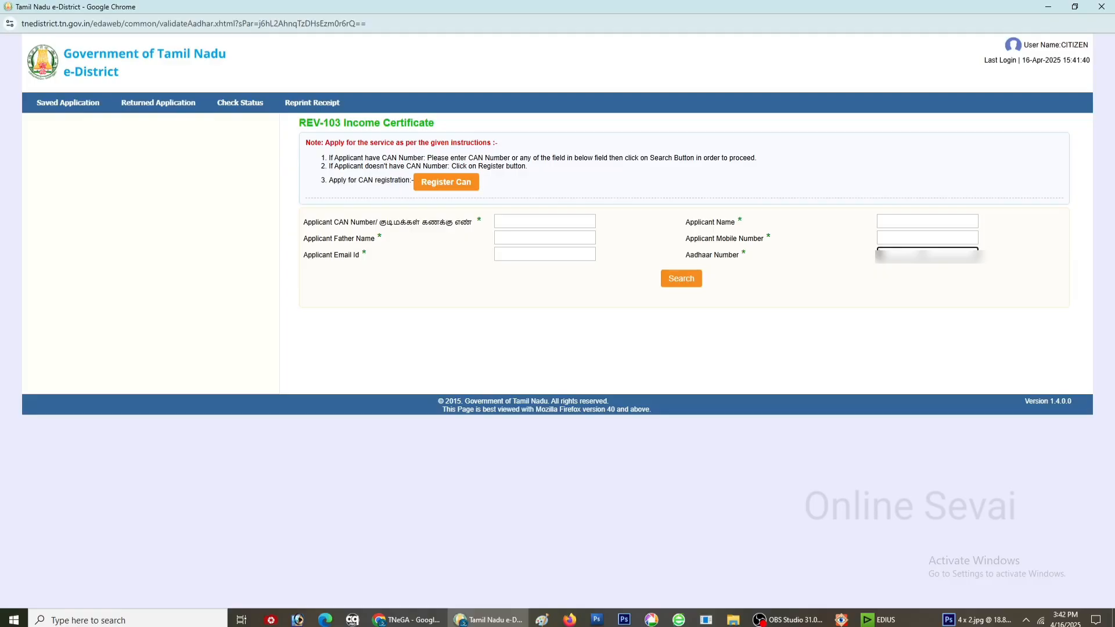
key("ctrl+v")
left_click(697, 281)
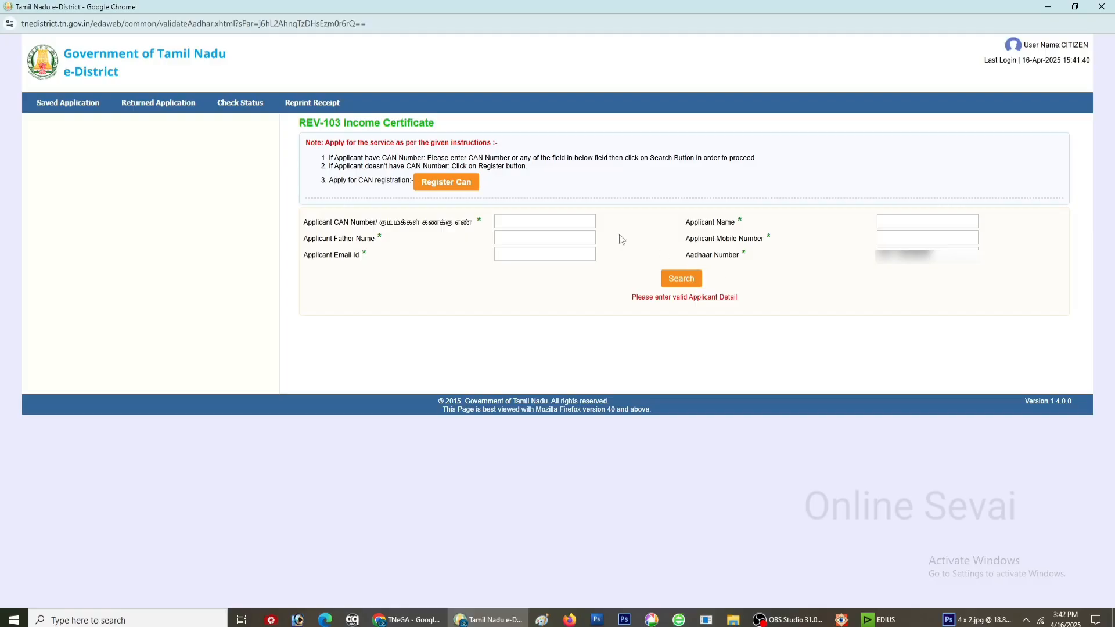
left_click(446, 189)
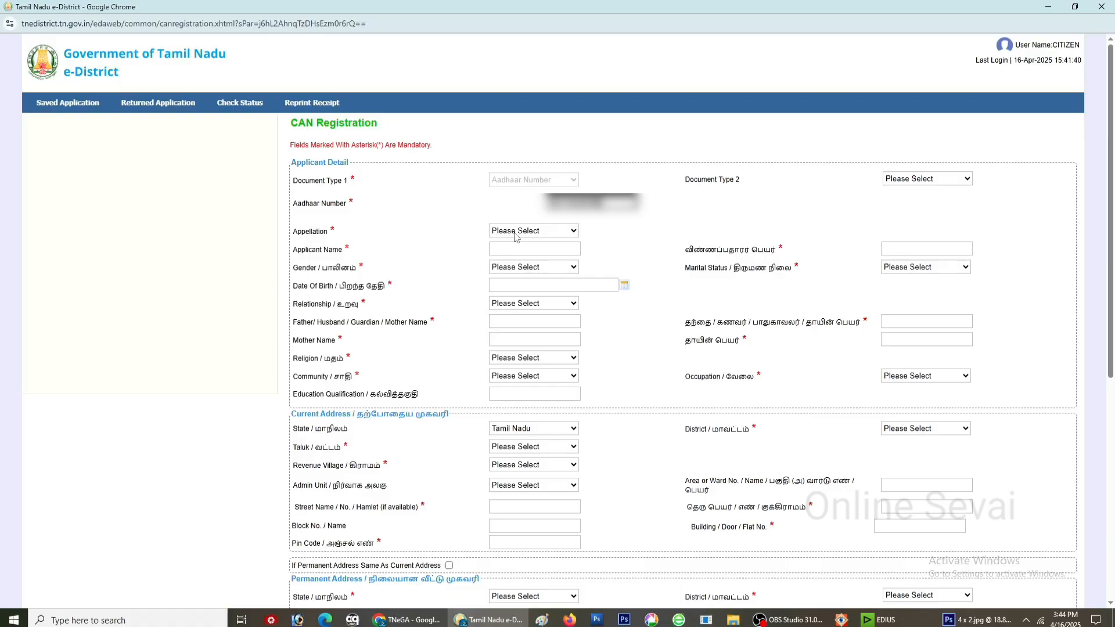
Step: Set the Appellation dropdown to Selvi
left_click(515, 231)
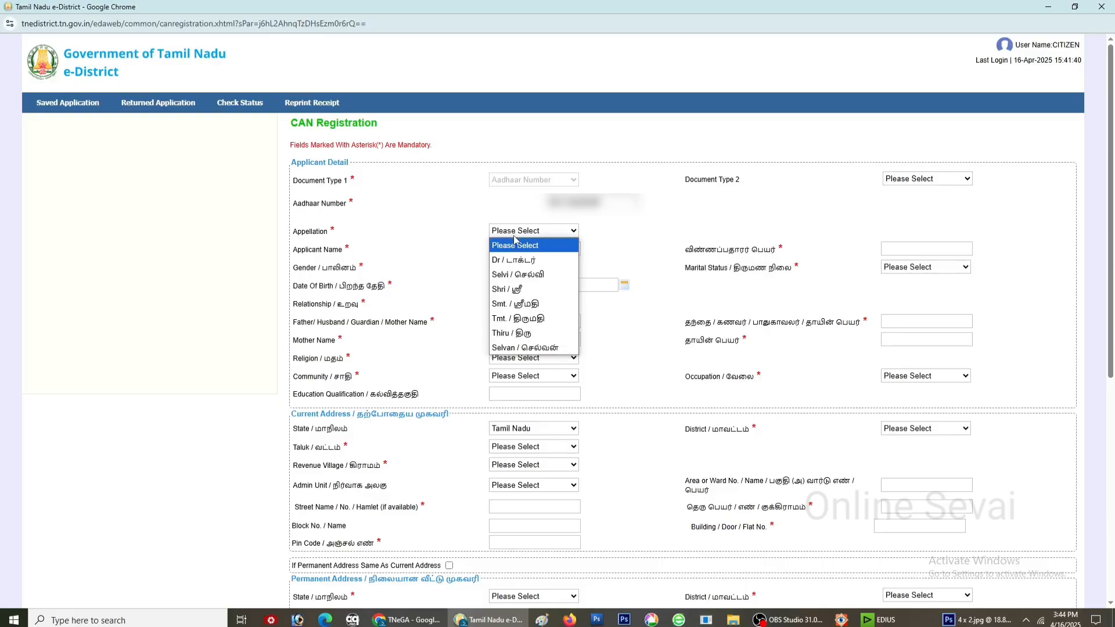
left_click(514, 236)
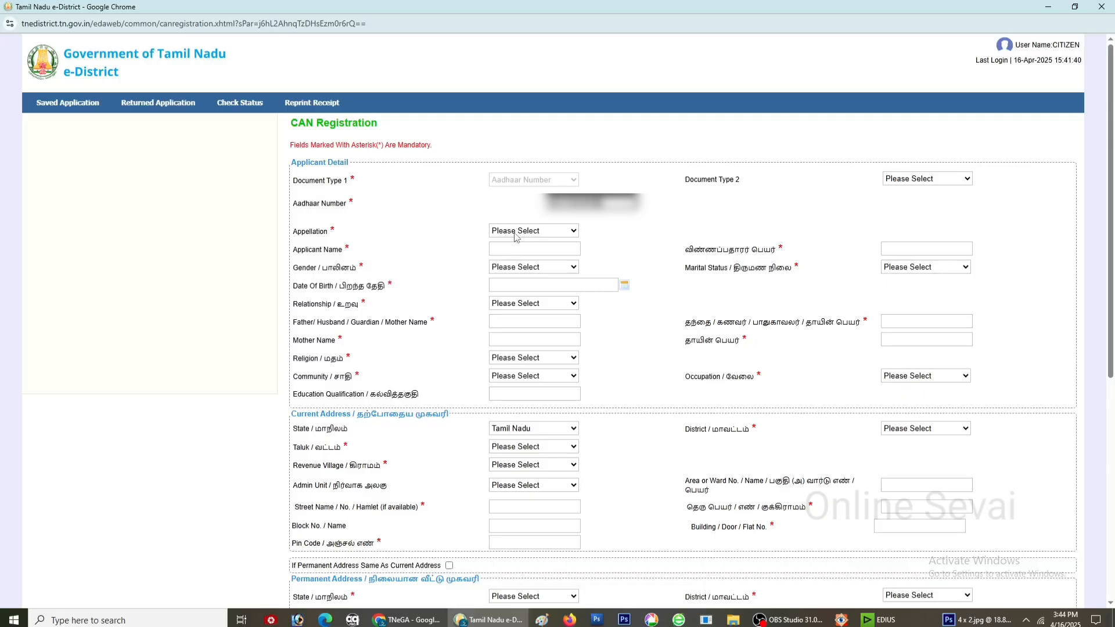
left_click(515, 233)
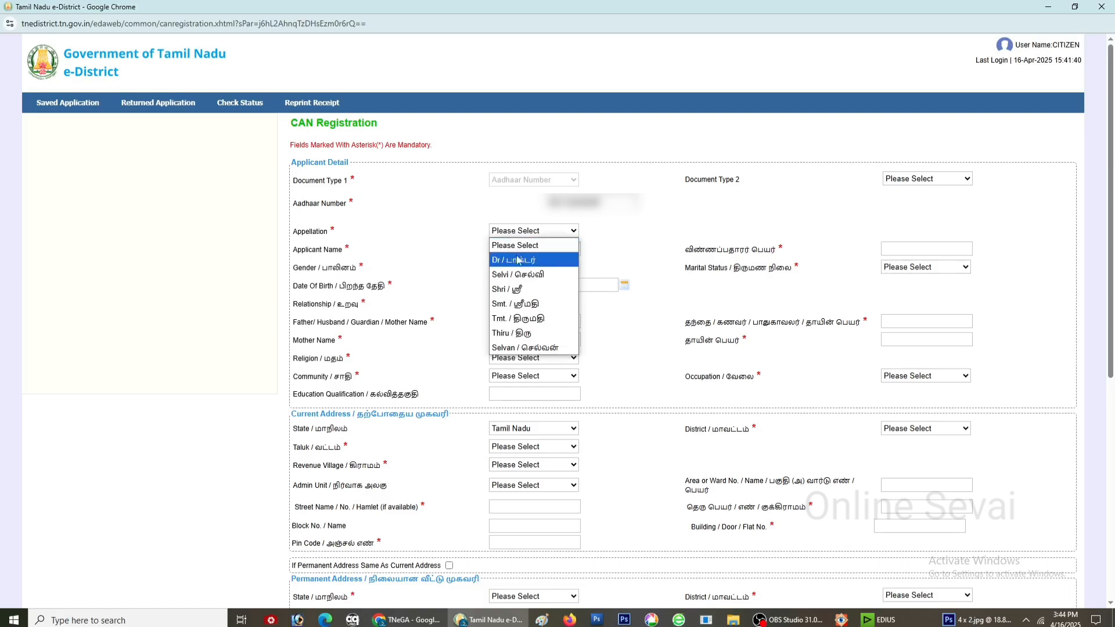
left_click(521, 275)
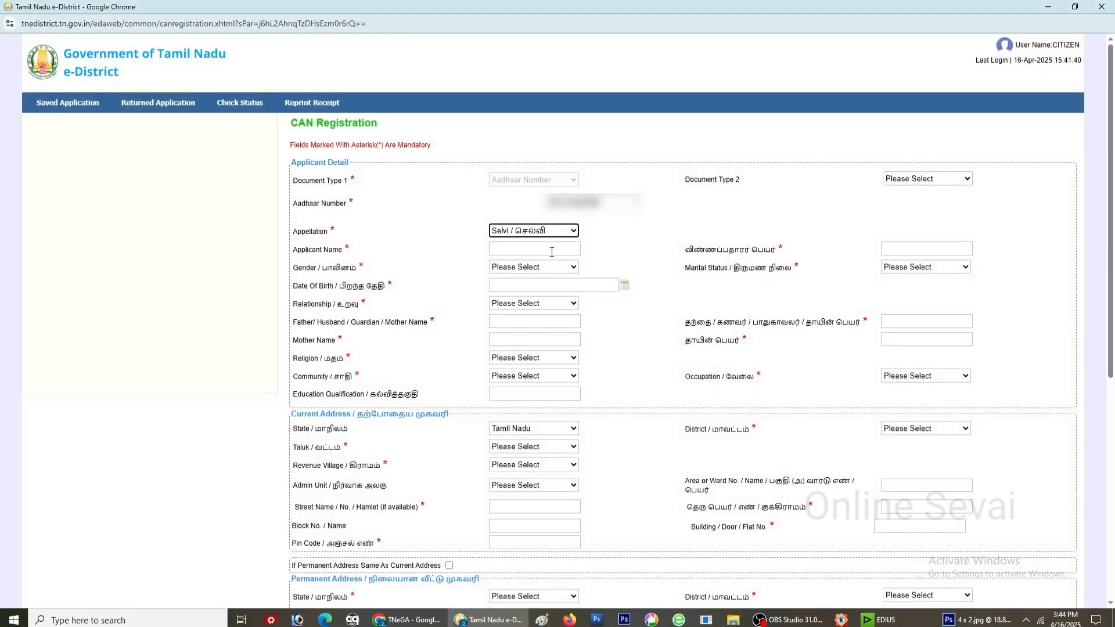
Step: Enter the applicant's name in English and in Tamil script, correcting the Tamil spelling
left_click(552, 252)
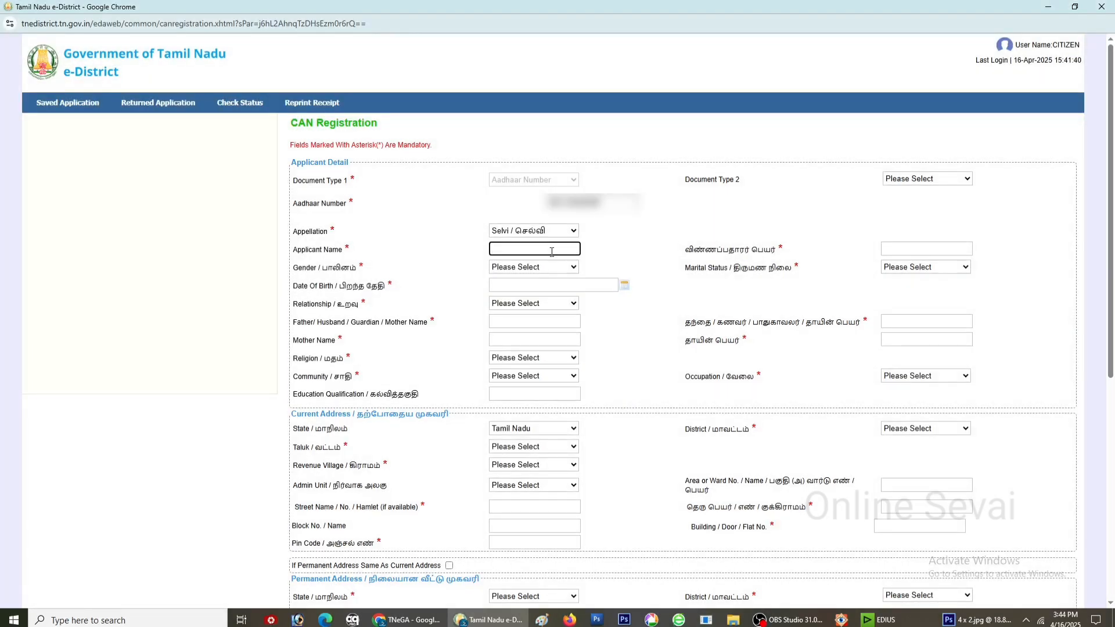
left_click(893, 249)
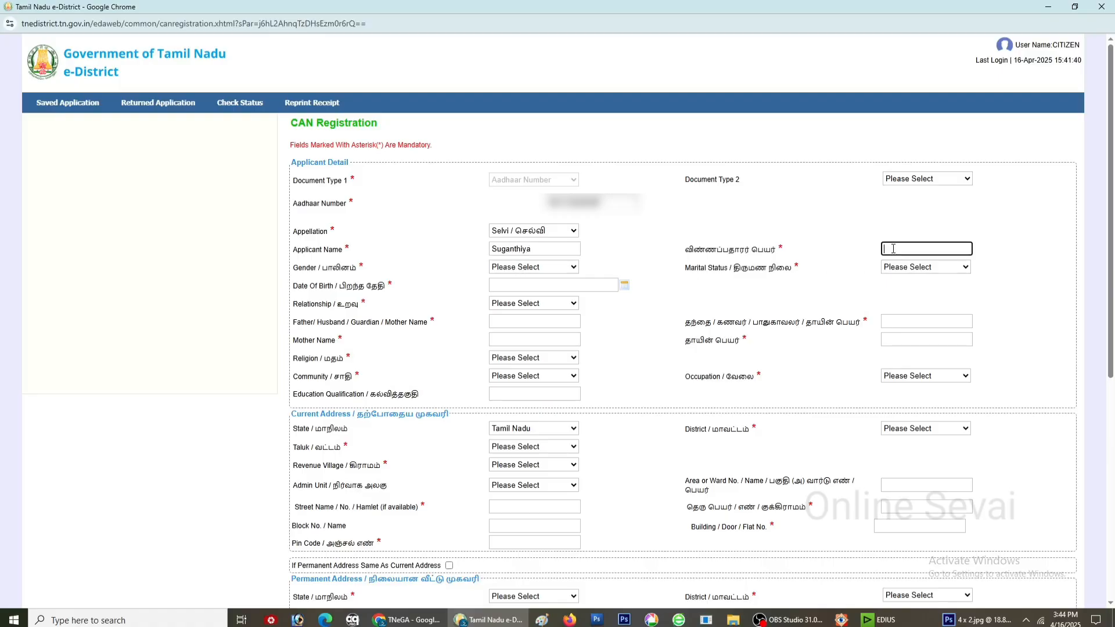
key("ctrl+z")
key("BackSpace")
left_click(540, 268)
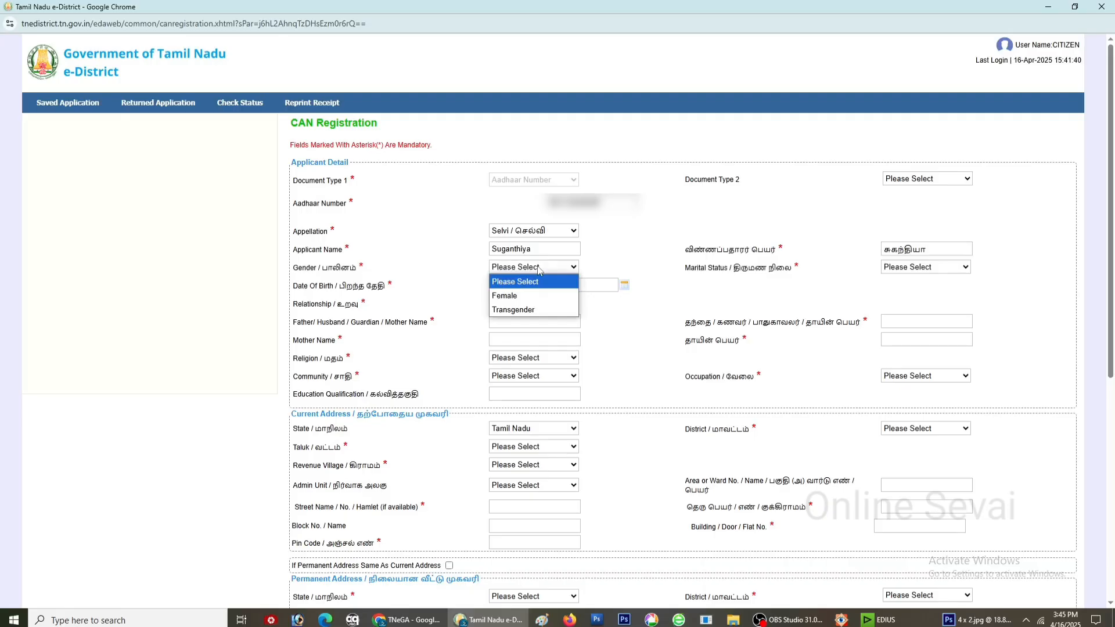
Step: Set gender to Female and move the date of birth calendar back three decades
left_click(536, 296)
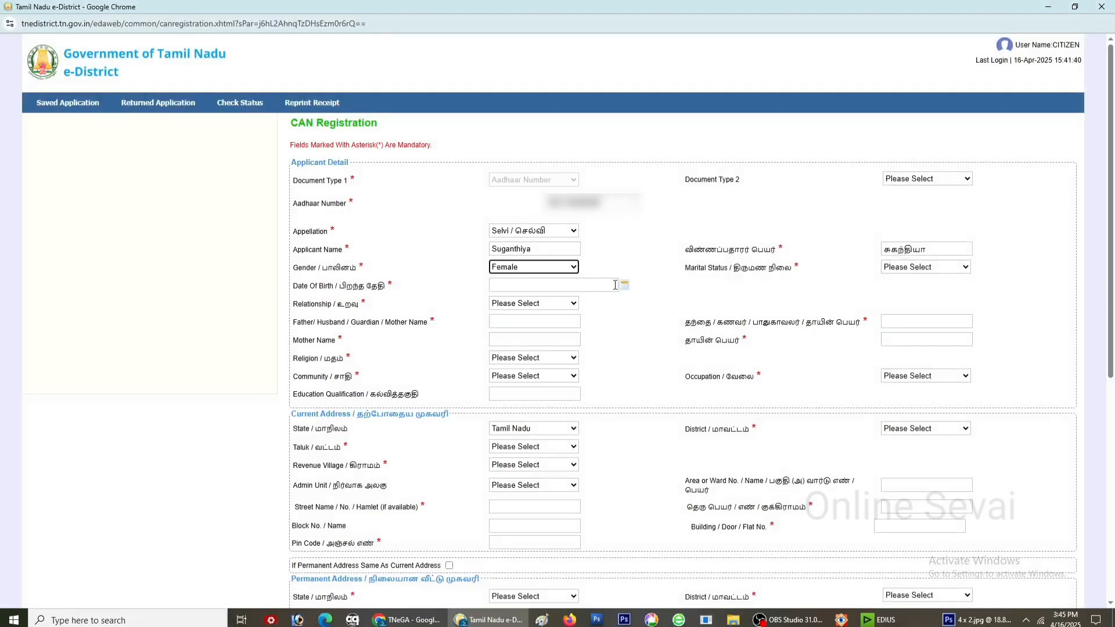
left_click(624, 284)
left_click(539, 301)
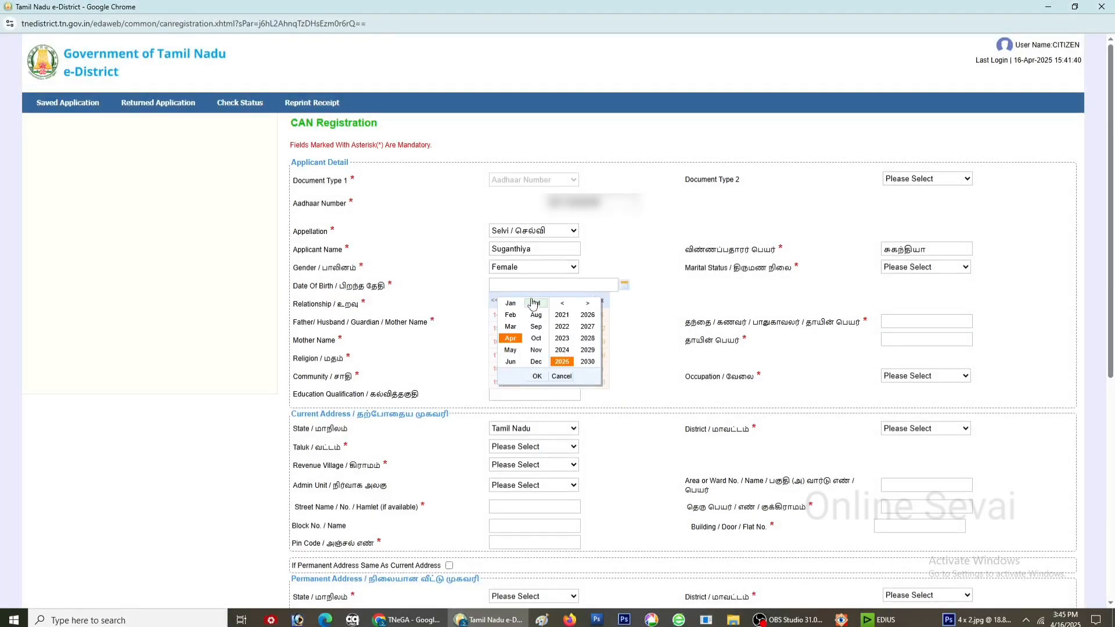
left_click(567, 308)
left_click(567, 307)
left_click(567, 307)
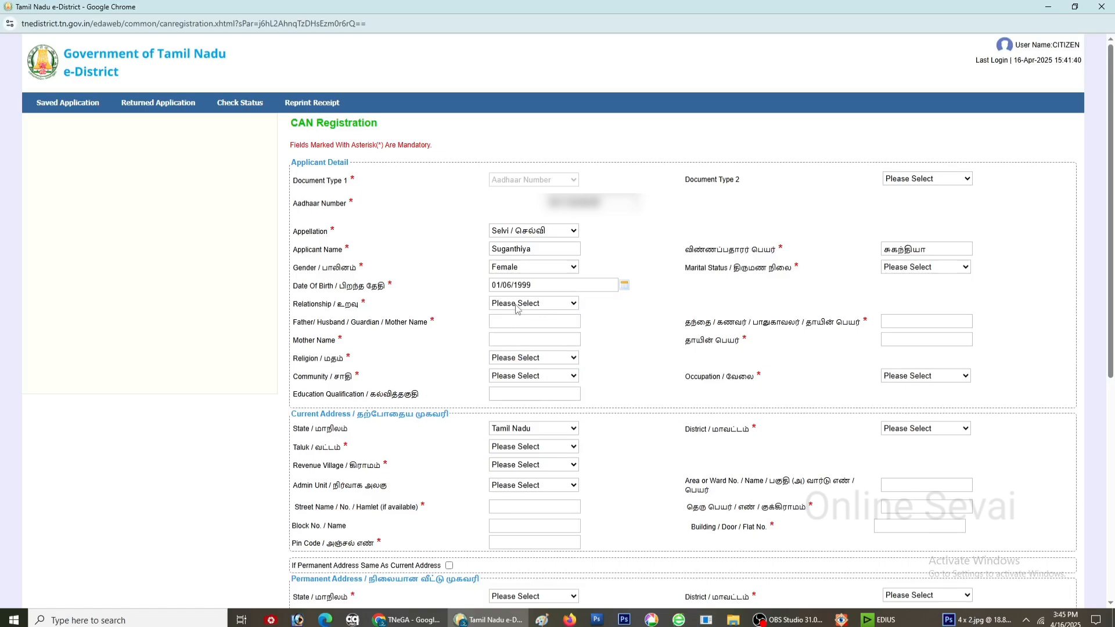
Step: Set relationship to Father, then enter the father's and mother's names in Tamil
left_click(518, 307)
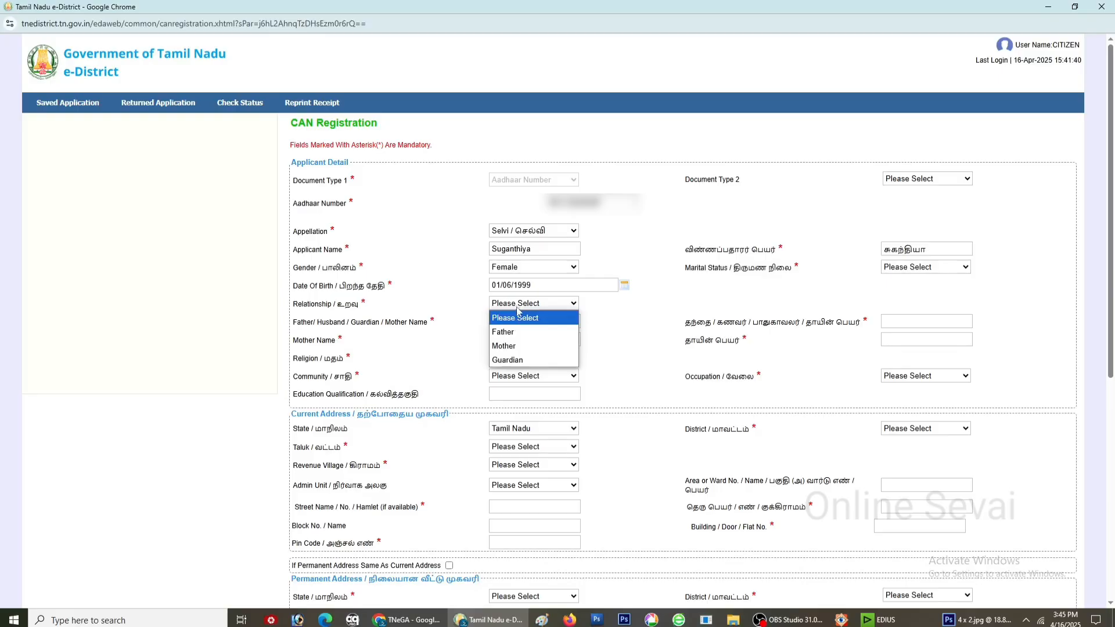
left_click(516, 332)
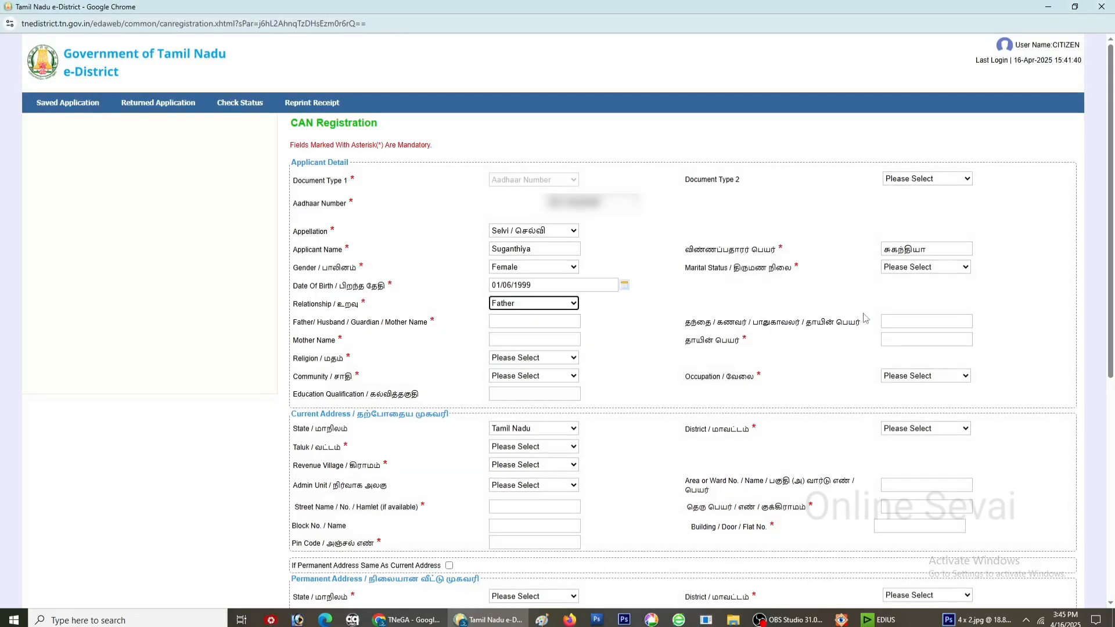
left_click(890, 321)
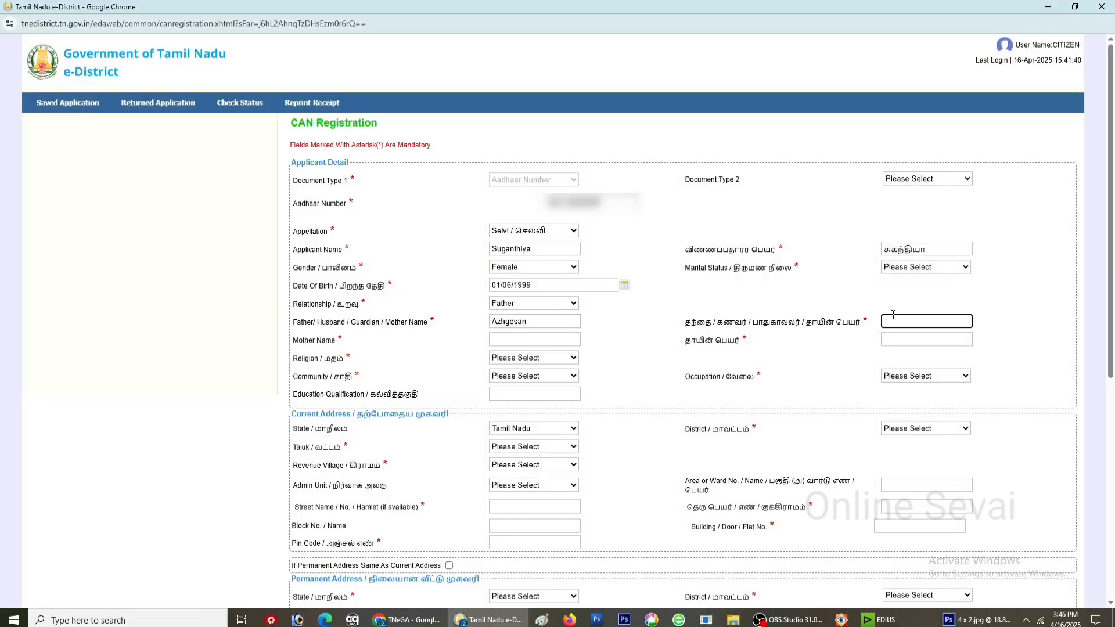
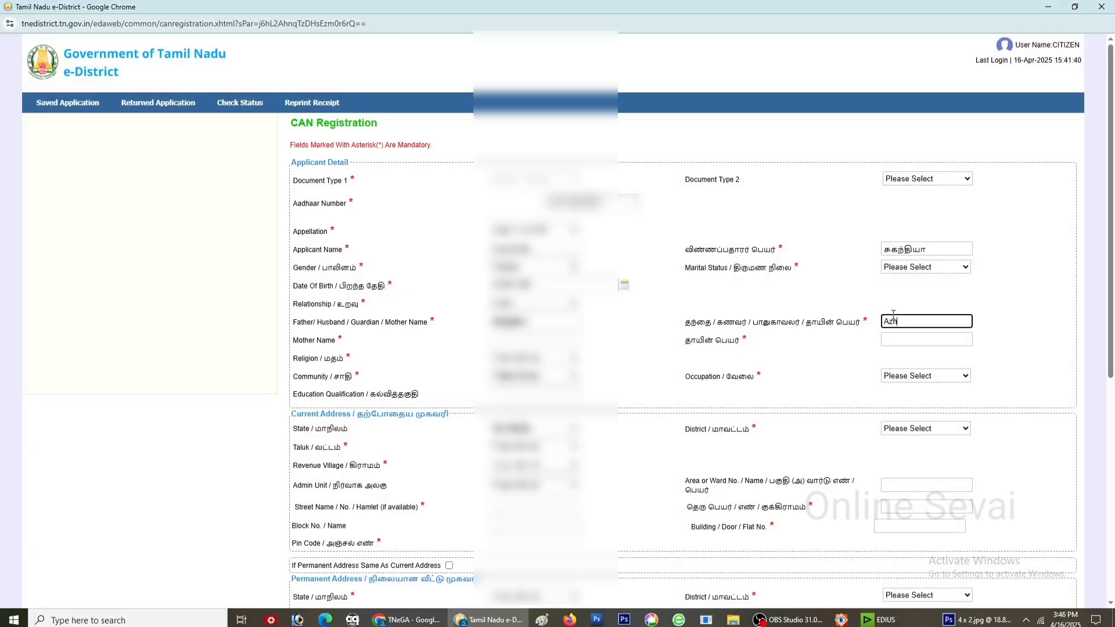
key("space")
left_click(544, 340)
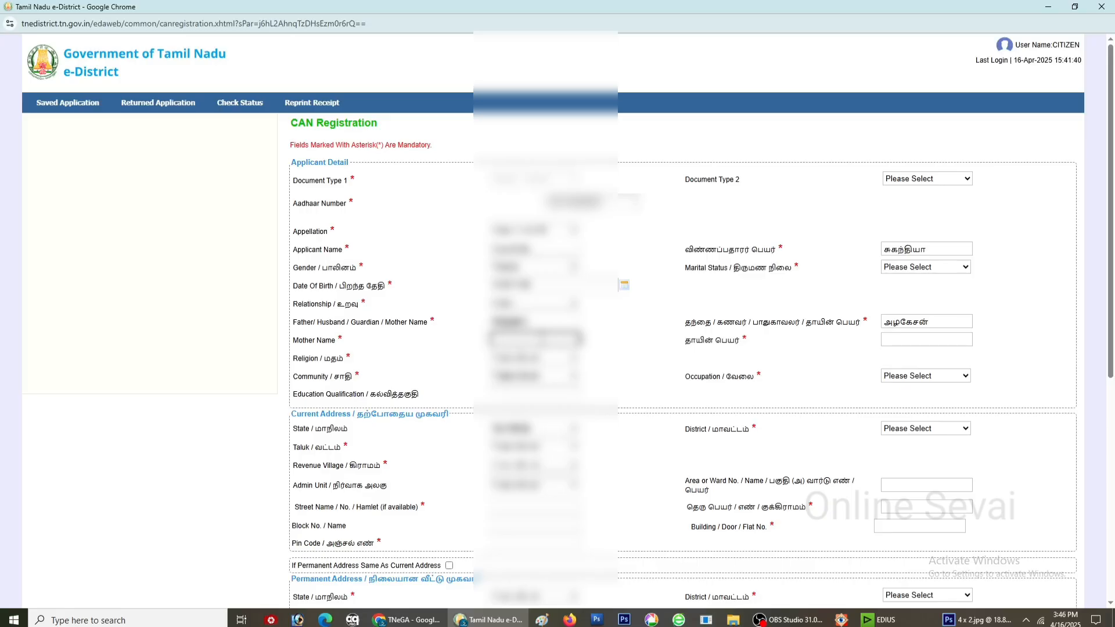
left_click(903, 334)
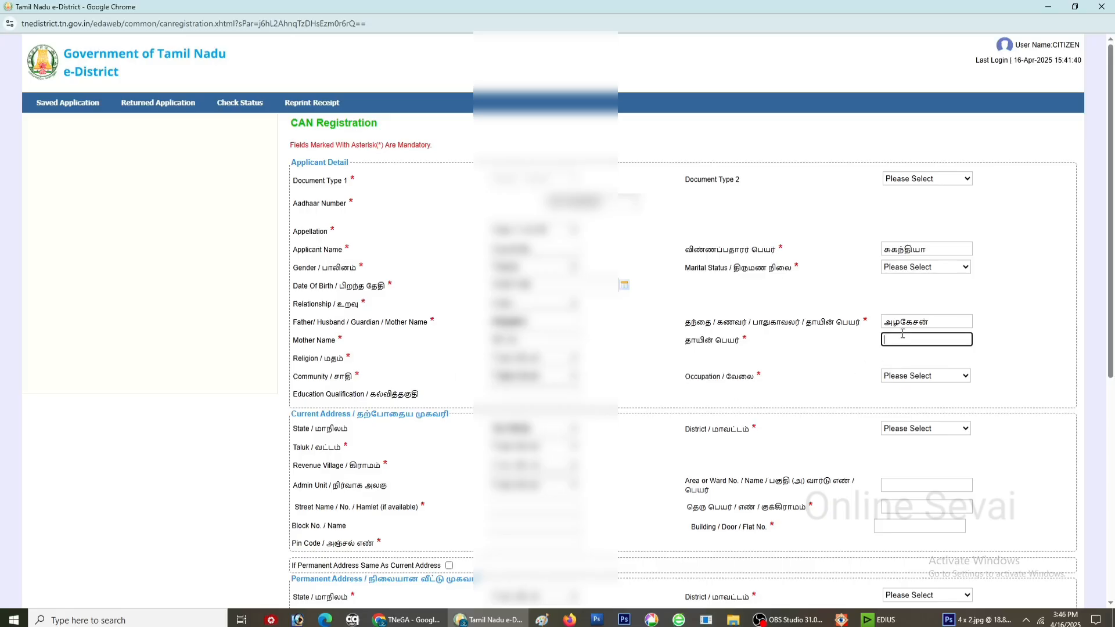
type("mallika")
Step: Choose the applicant's religion, community and occupation from their dropdowns
left_click(504, 359)
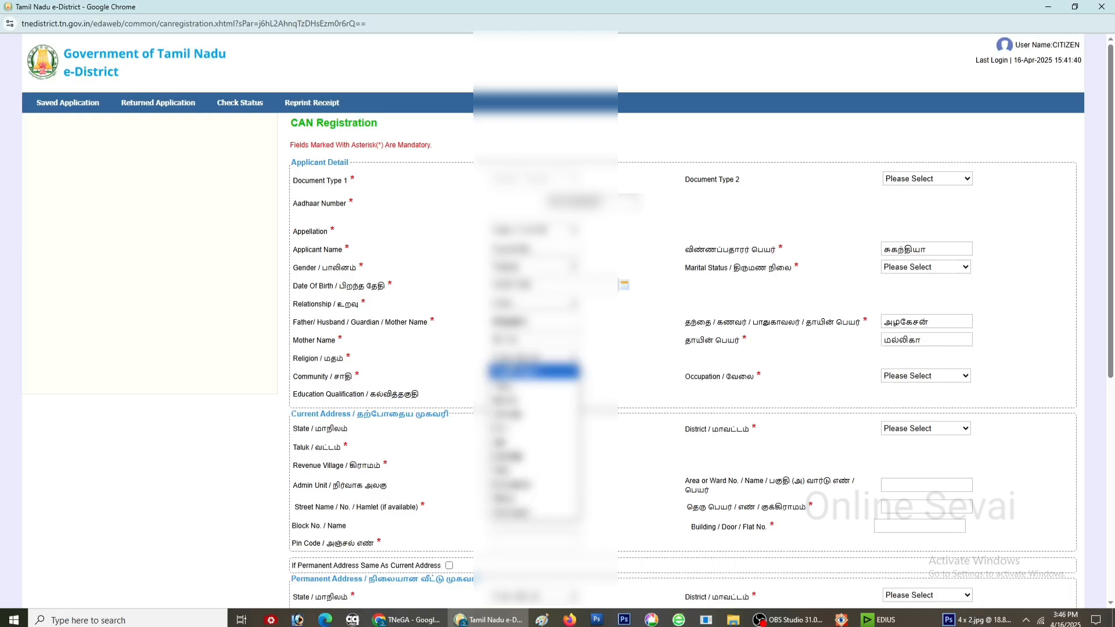
left_click(533, 386)
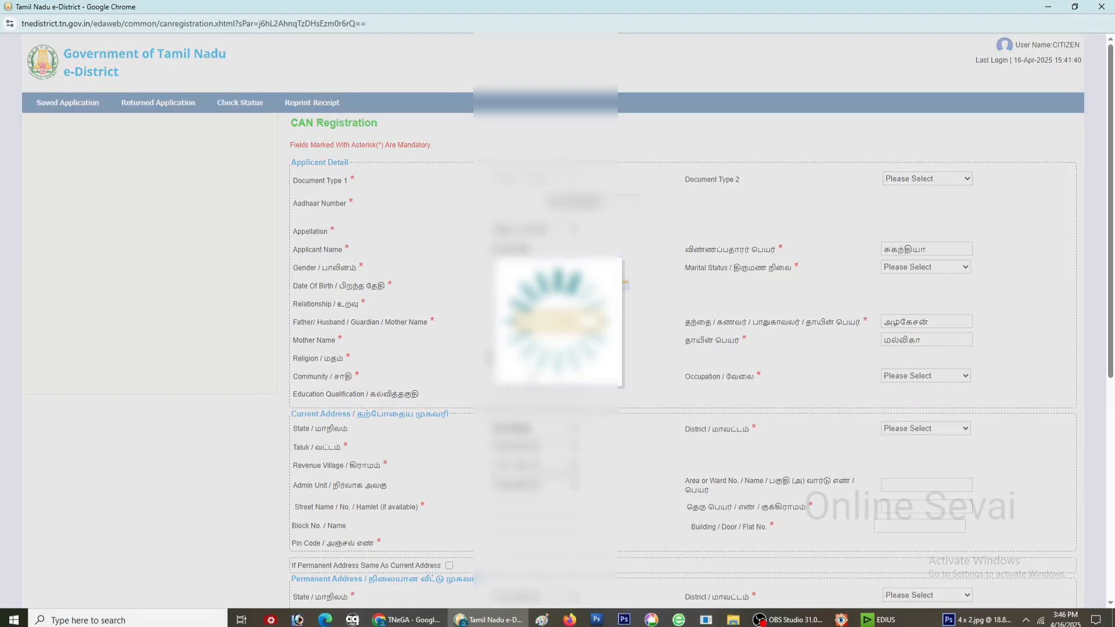
left_click(533, 376)
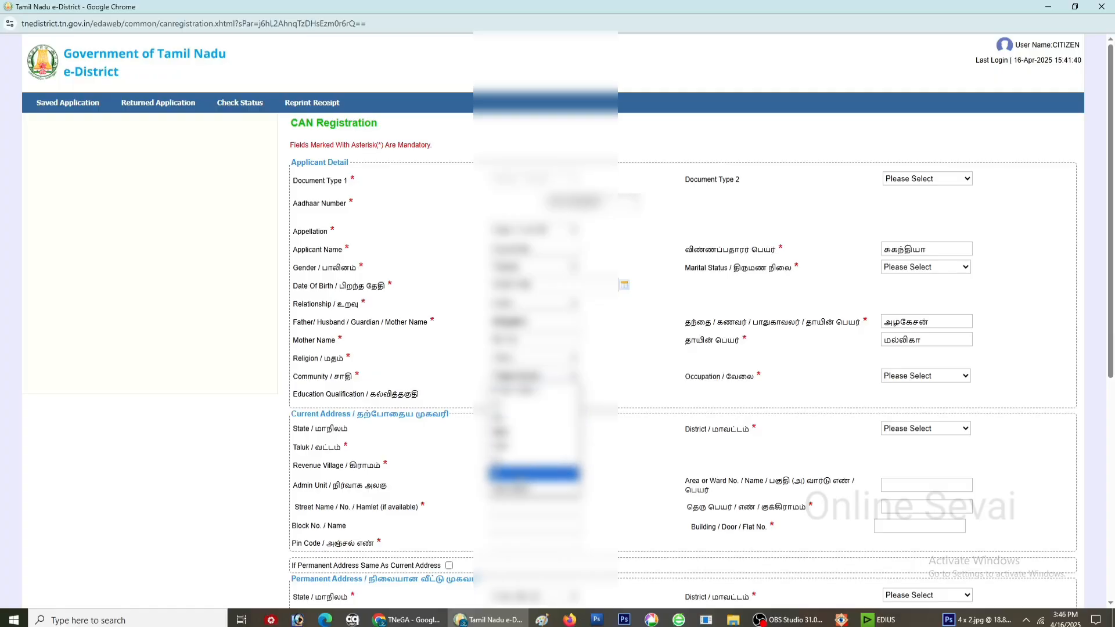
left_click(572, 460)
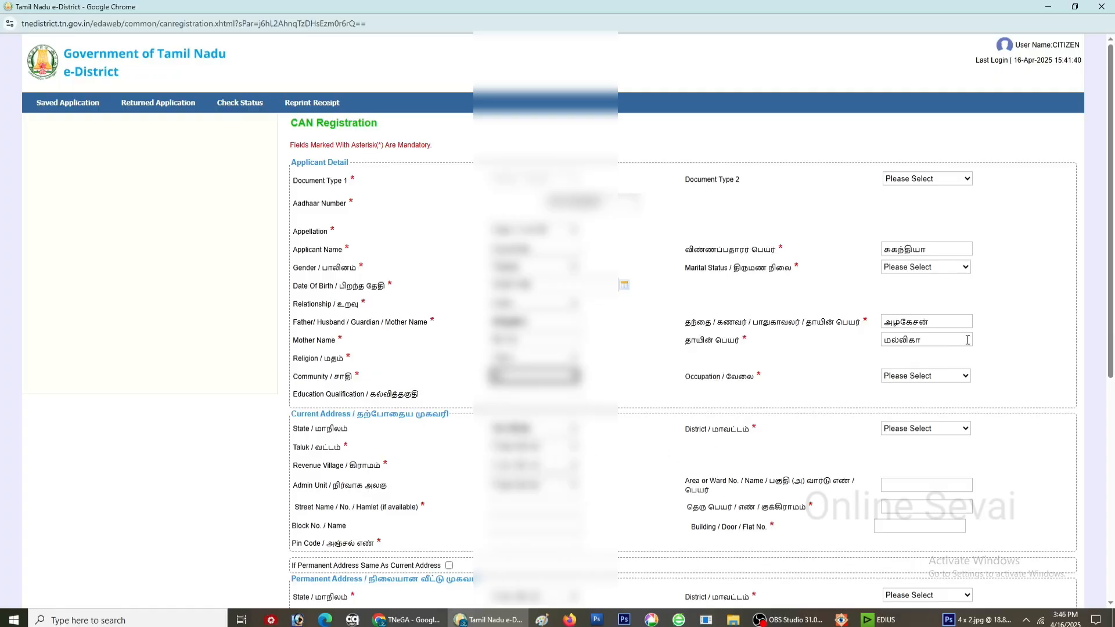
left_click(932, 381)
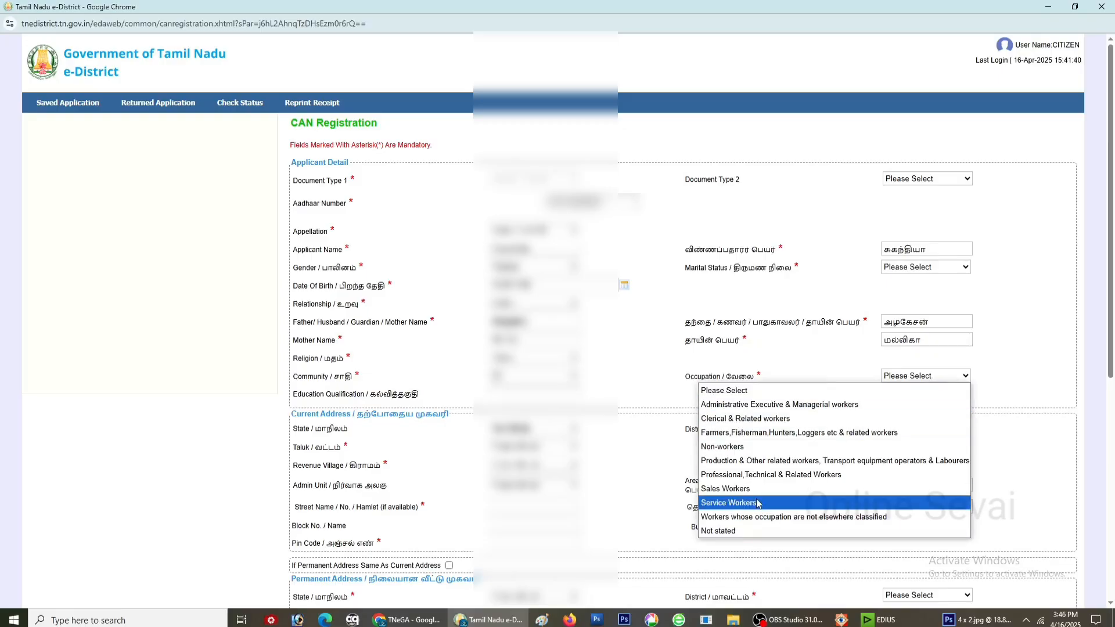
left_click(755, 460)
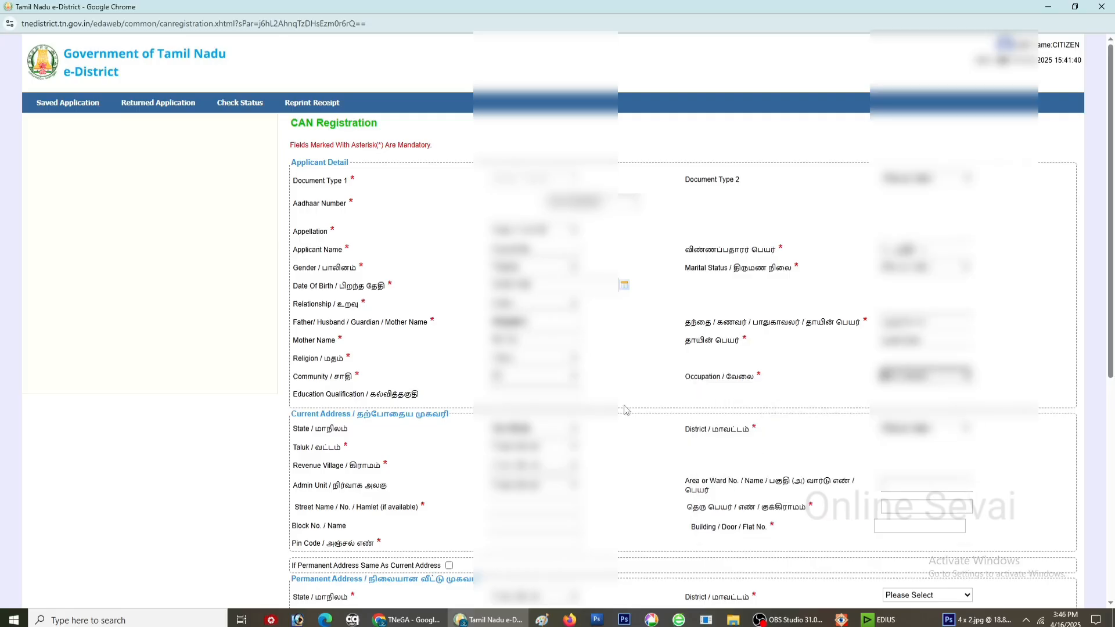
Step: Dismiss the missing-address warning and choose the current-address district and taluk
scroll(624, 410, "down", 4)
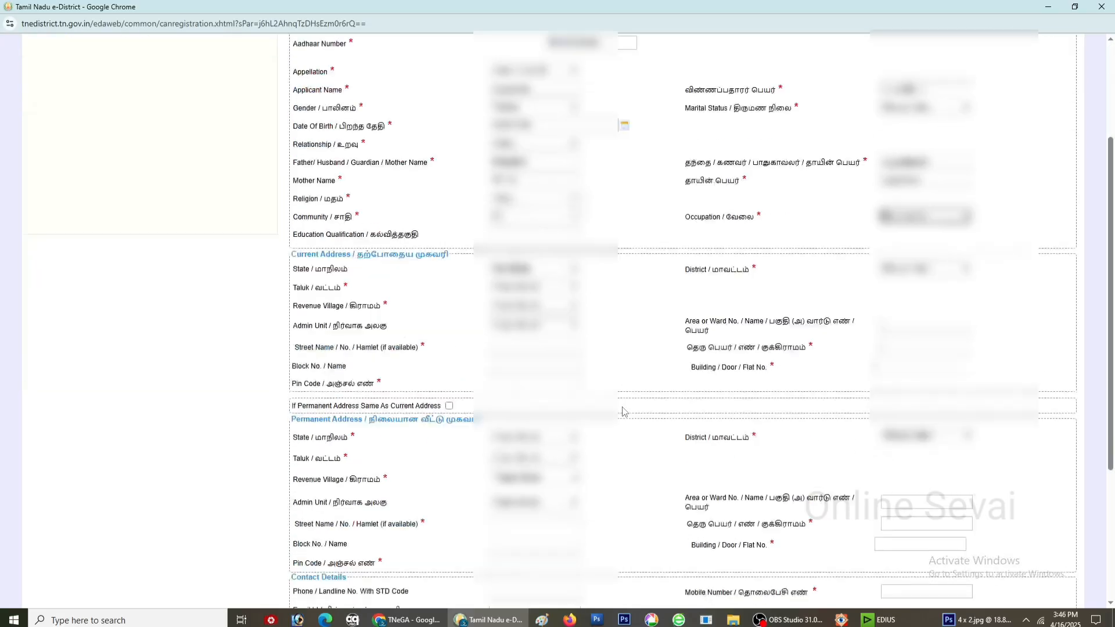
left_click(449, 332)
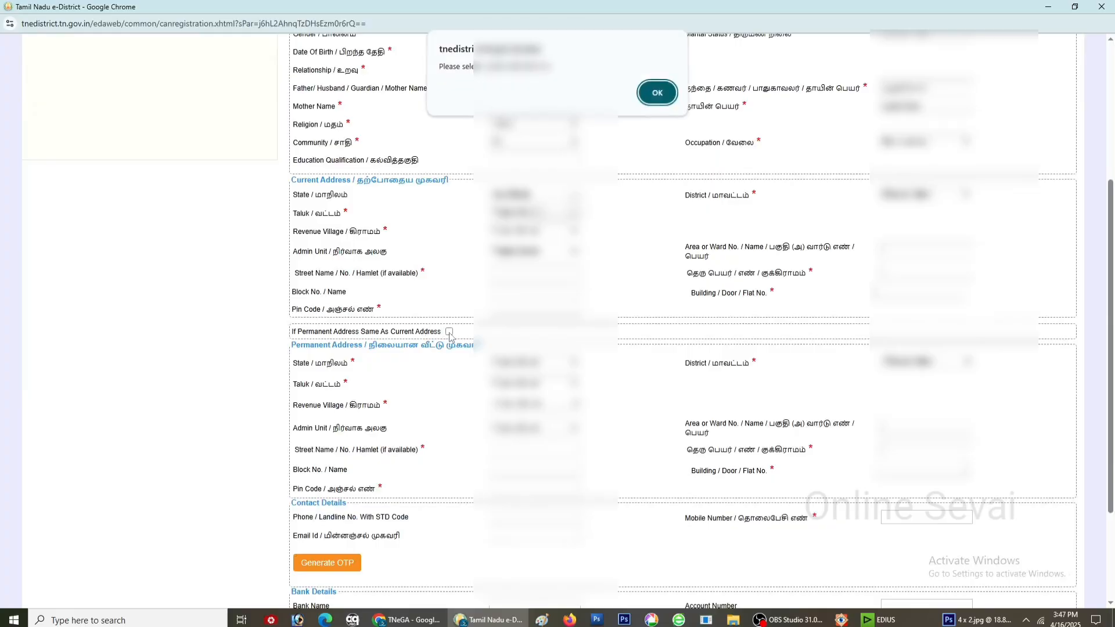
left_click(667, 90)
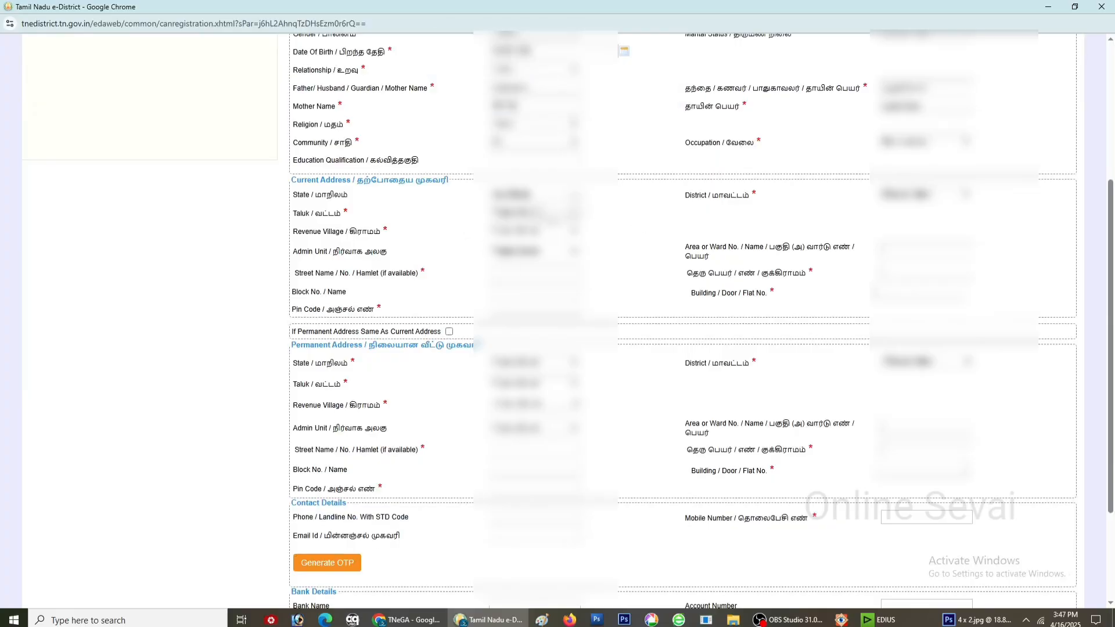
left_click(924, 195)
scroll(928, 376, "down", 5)
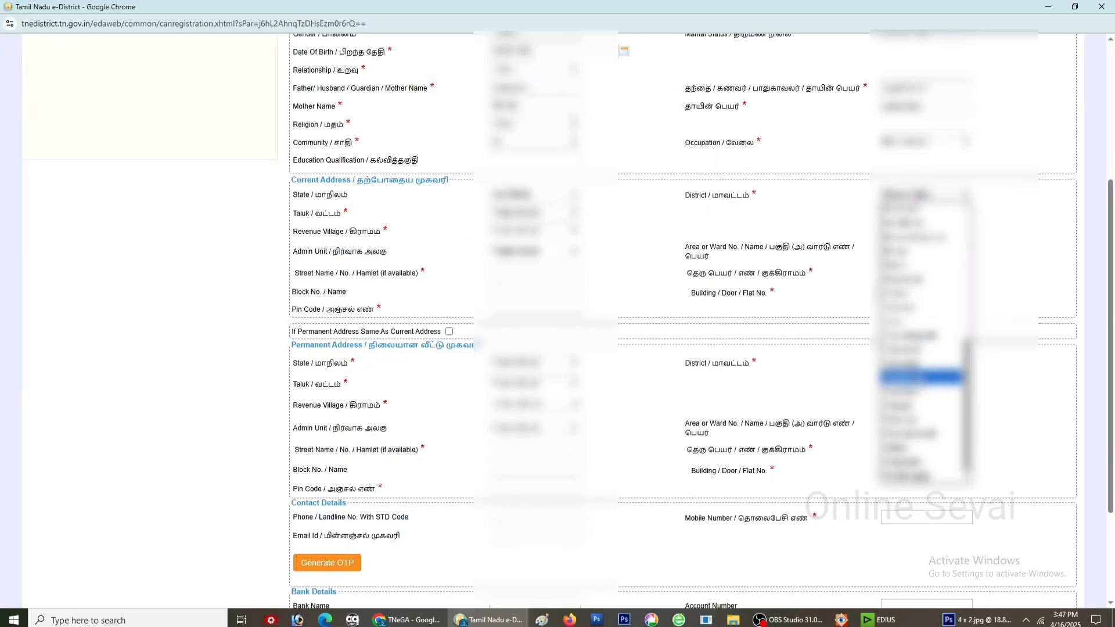
left_click(924, 363)
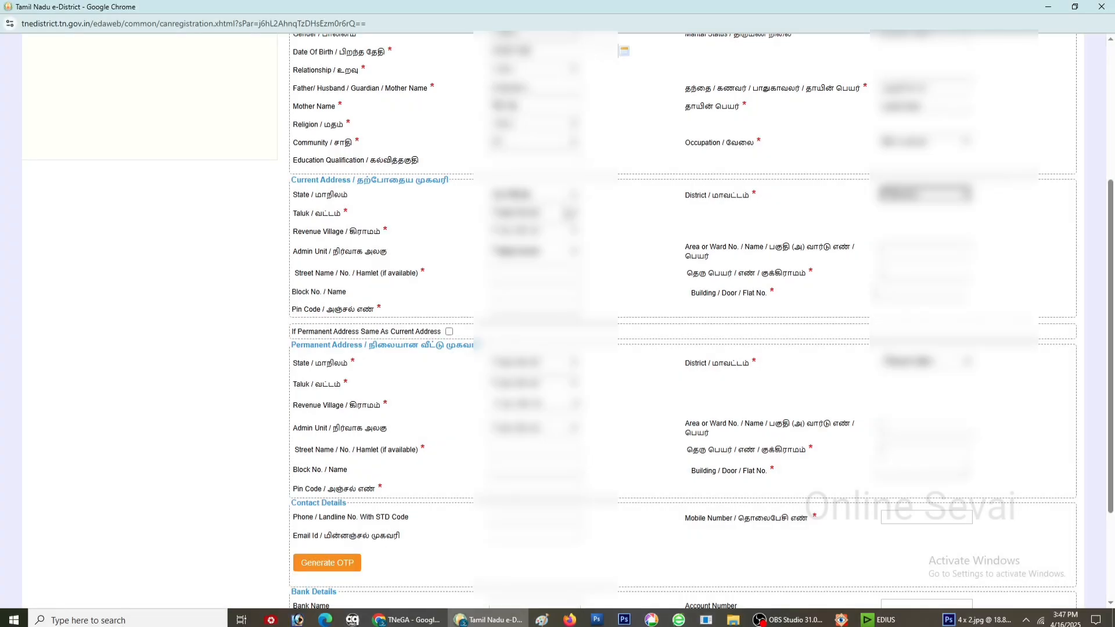
left_click(534, 213)
left_click(552, 329)
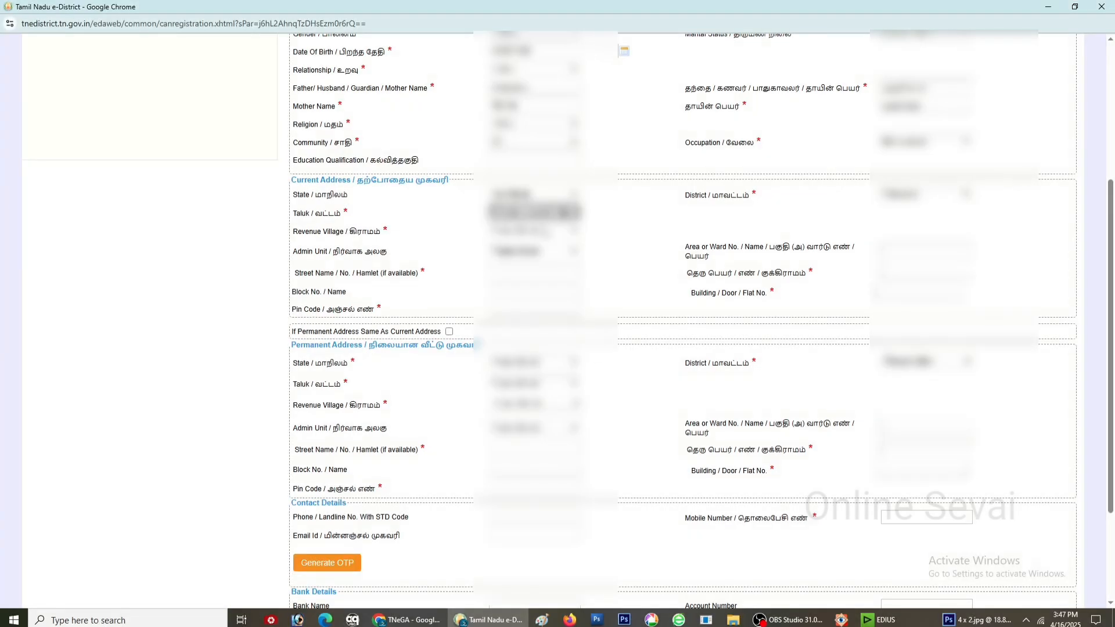
Step: Choose the revenue village and admin unit for the current address
left_click(535, 231)
scroll(581, 405, "down", 10)
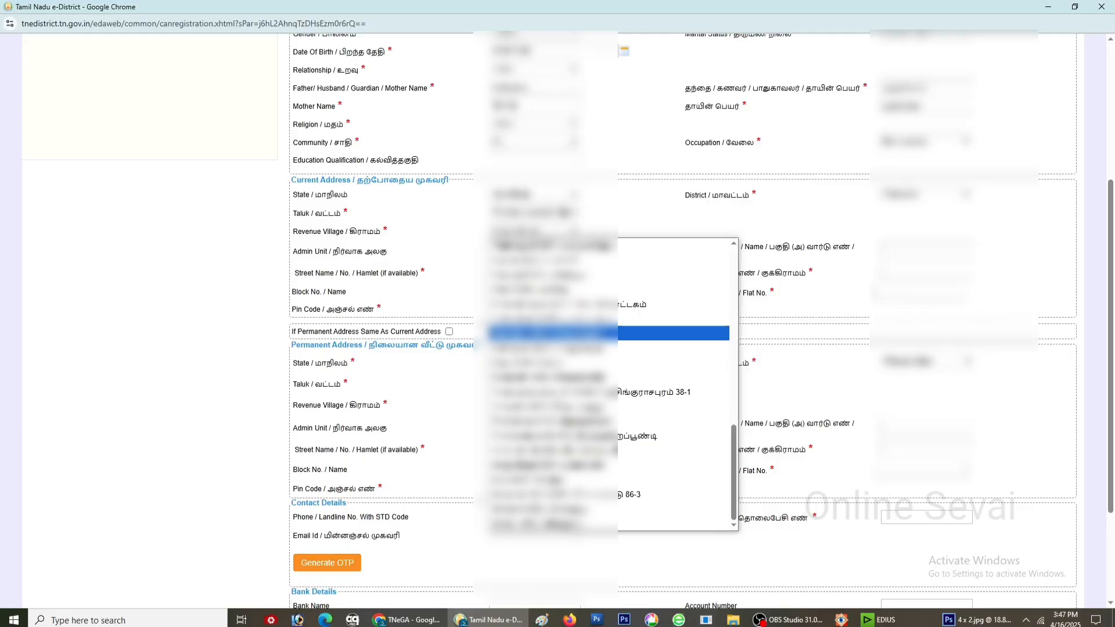
scroll(580, 407, "up", 3)
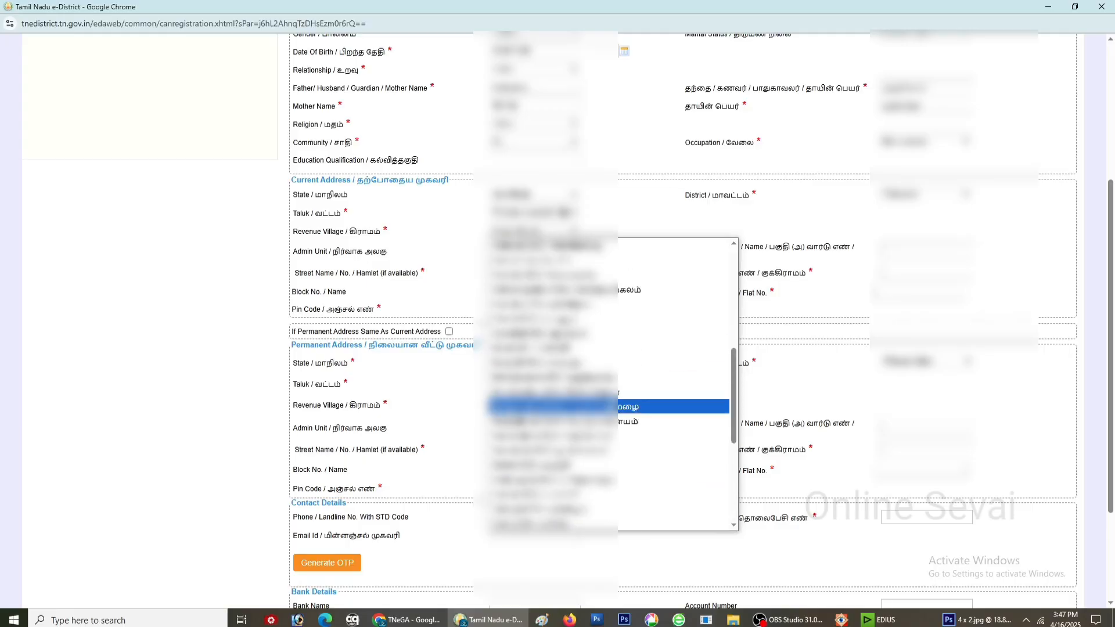
left_click(551, 246)
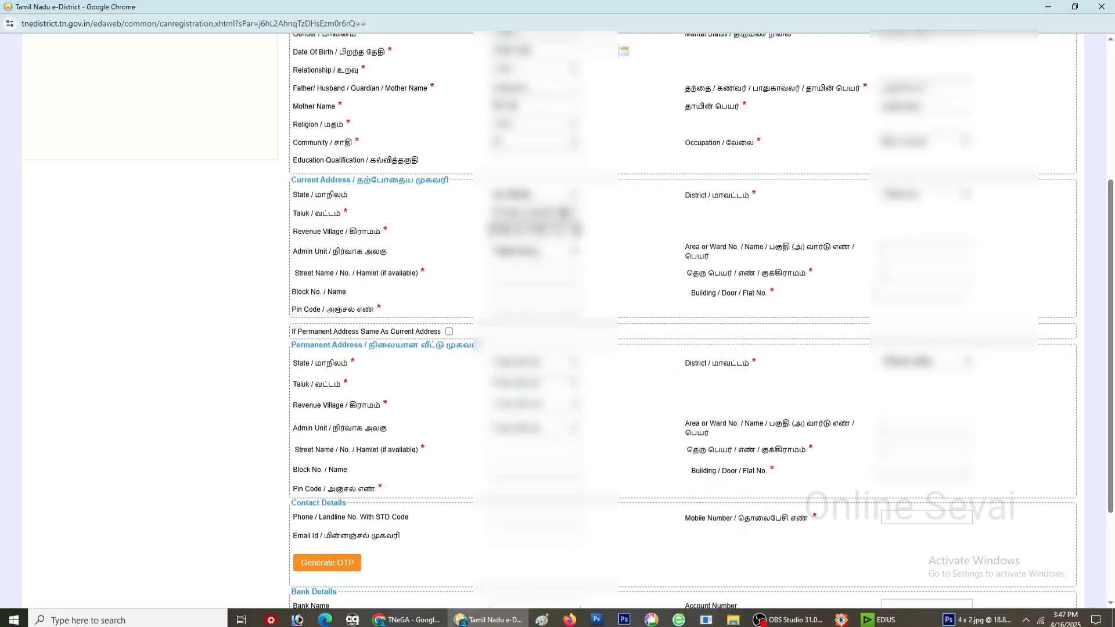
left_click(537, 252)
left_click(525, 283)
Step: Enter the applicant's street name in the English street field
left_click(528, 274)
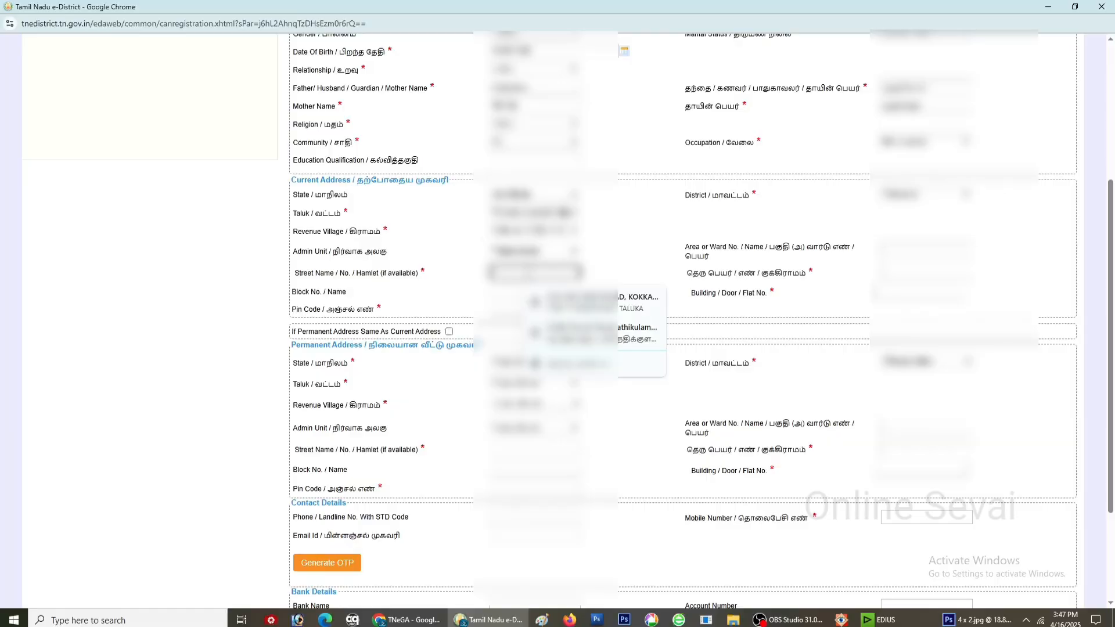
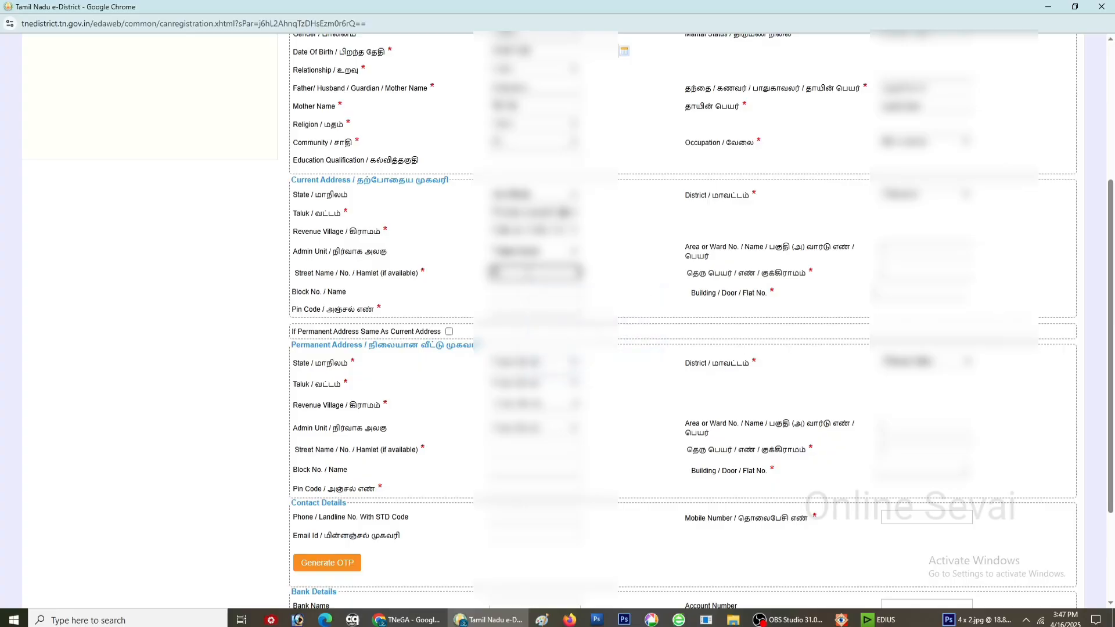
left_click(927, 273)
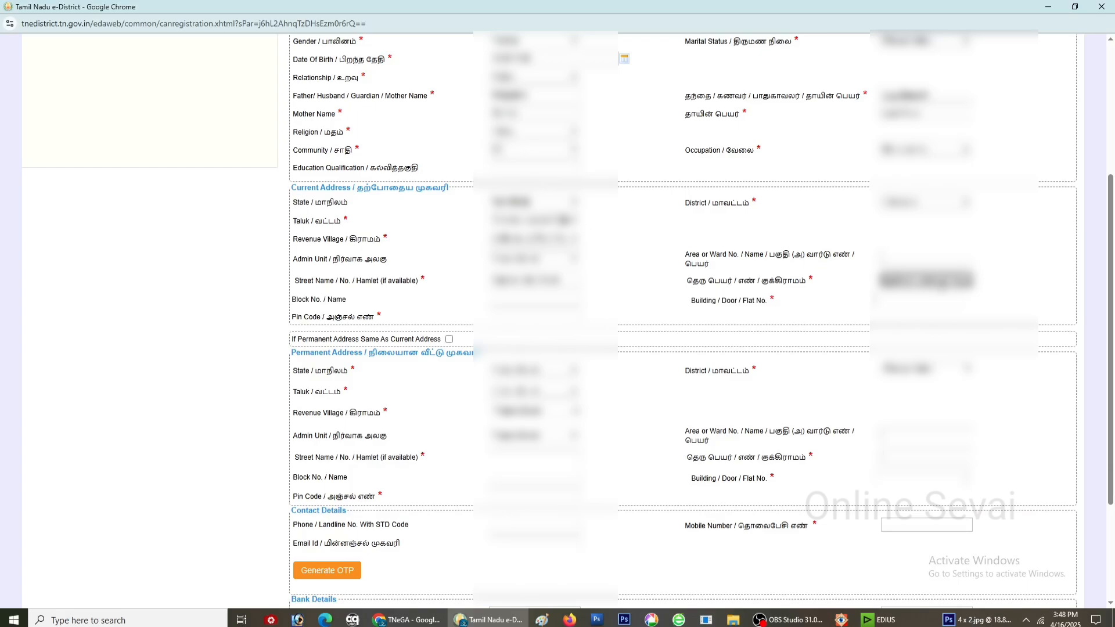
Step: Enter the applicant's PIN code and door number, and set permanent address same as current
left_click_drag(892, 281, 935, 281)
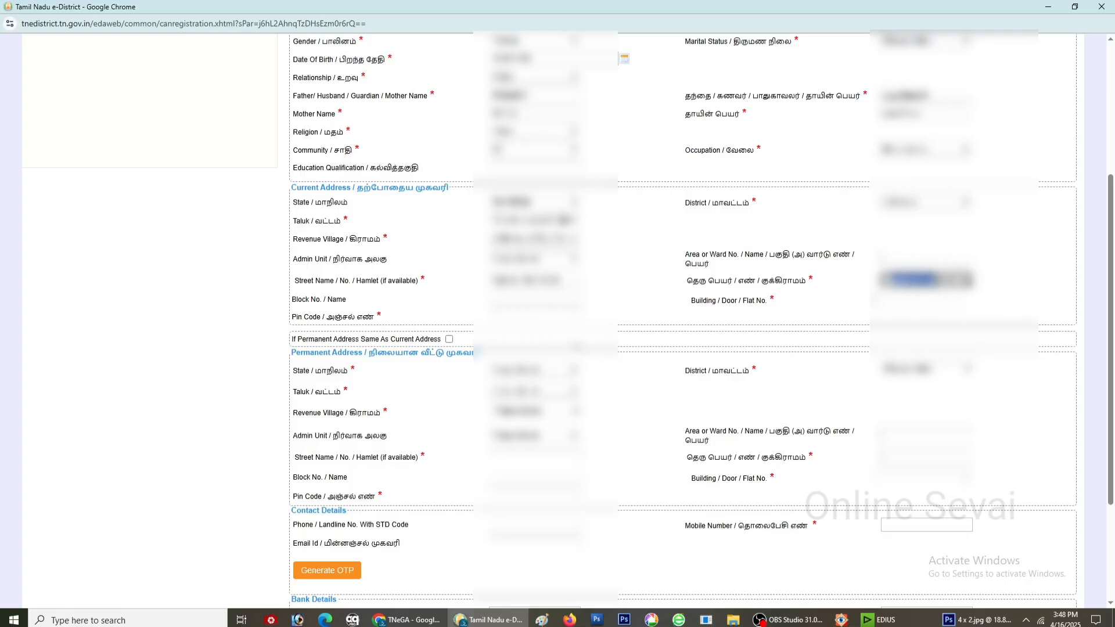
left_click(552, 313)
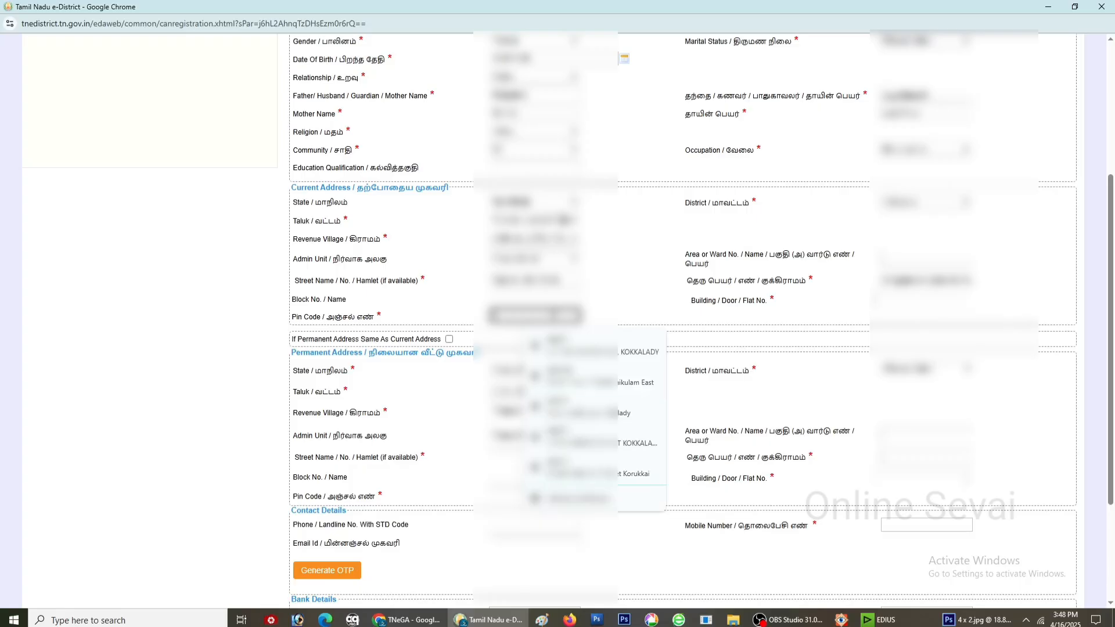
type("614713")
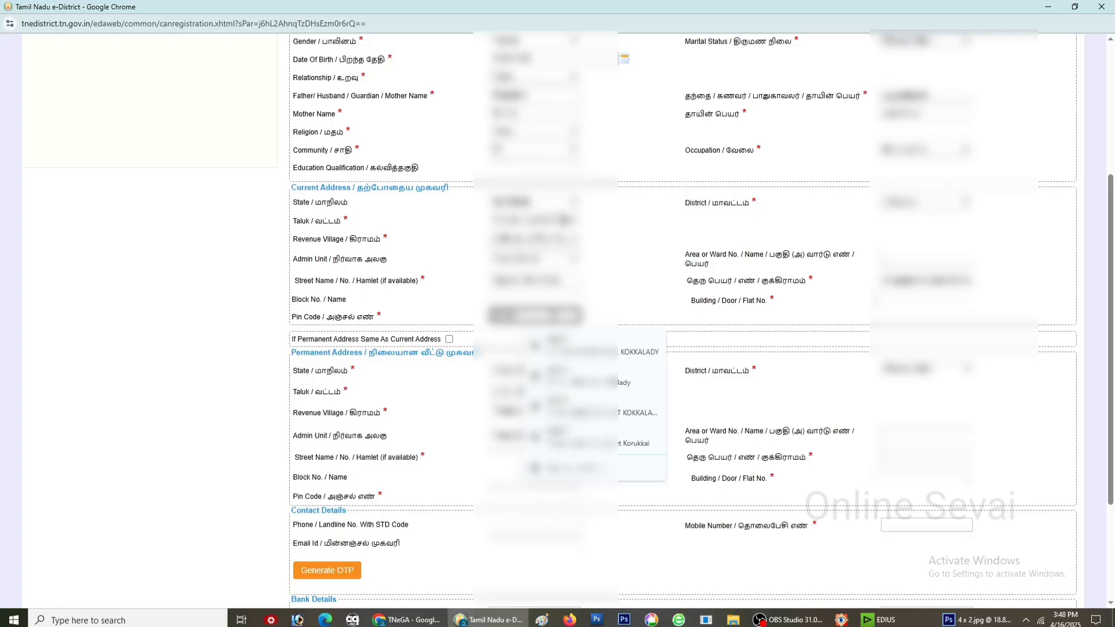
left_click(934, 302)
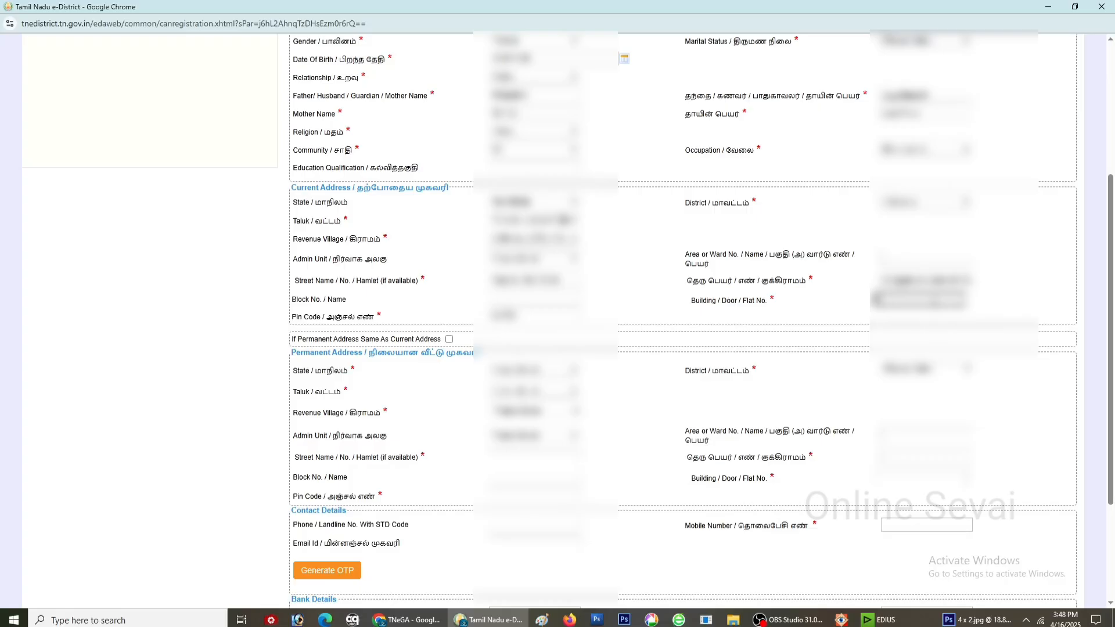
left_click(633, 248)
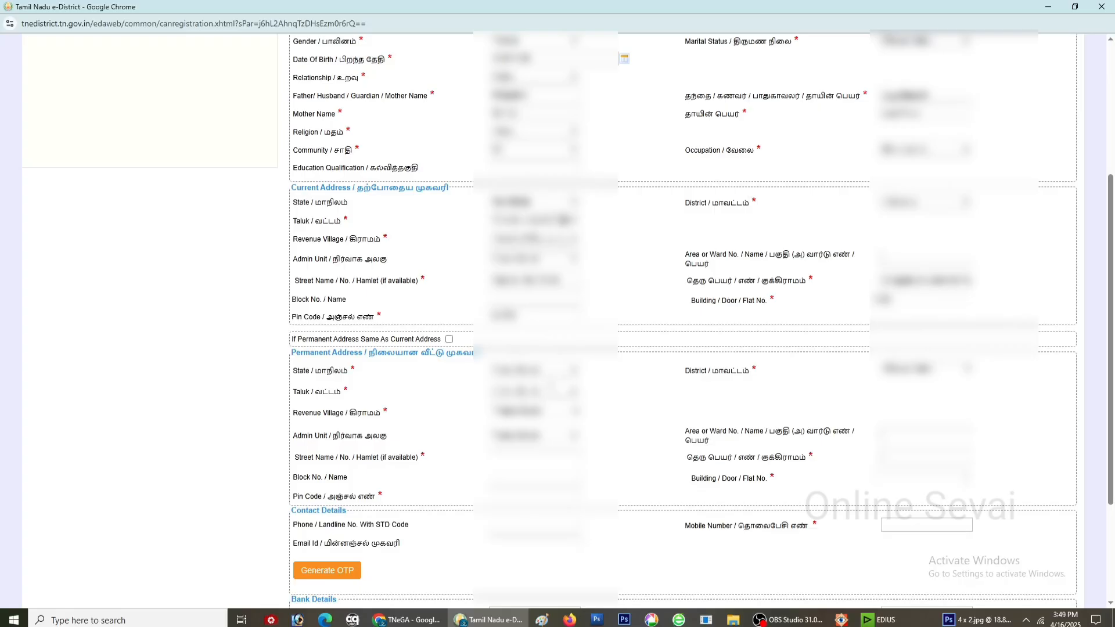
left_click(449, 339)
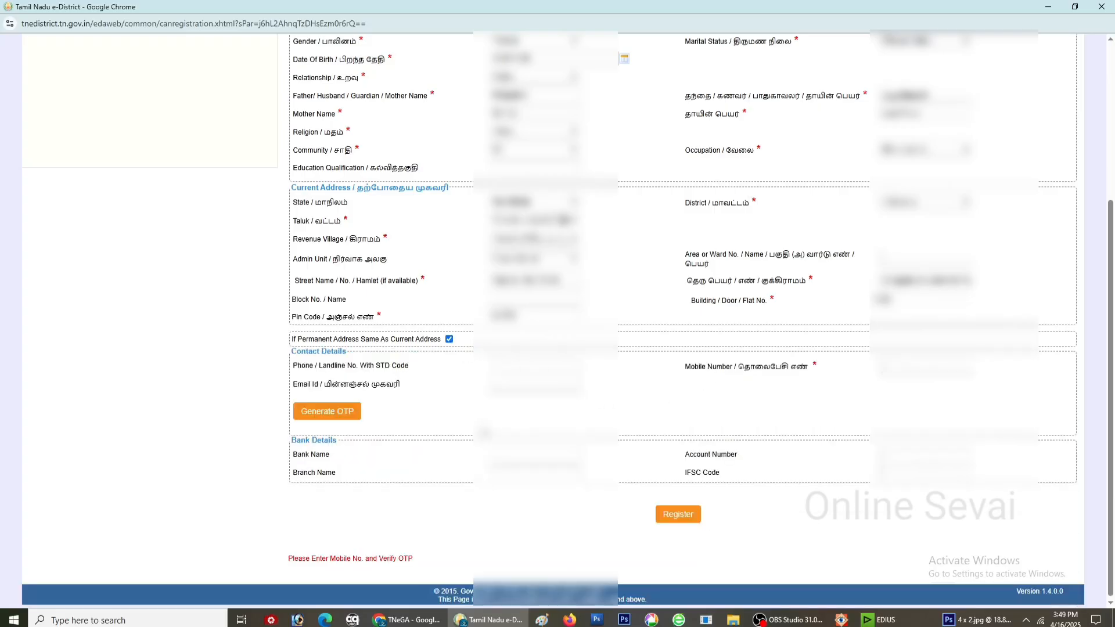
Step: Generate an OTP for the mobile number, enter the received code and confirm it
left_click(347, 417)
left_click(375, 456)
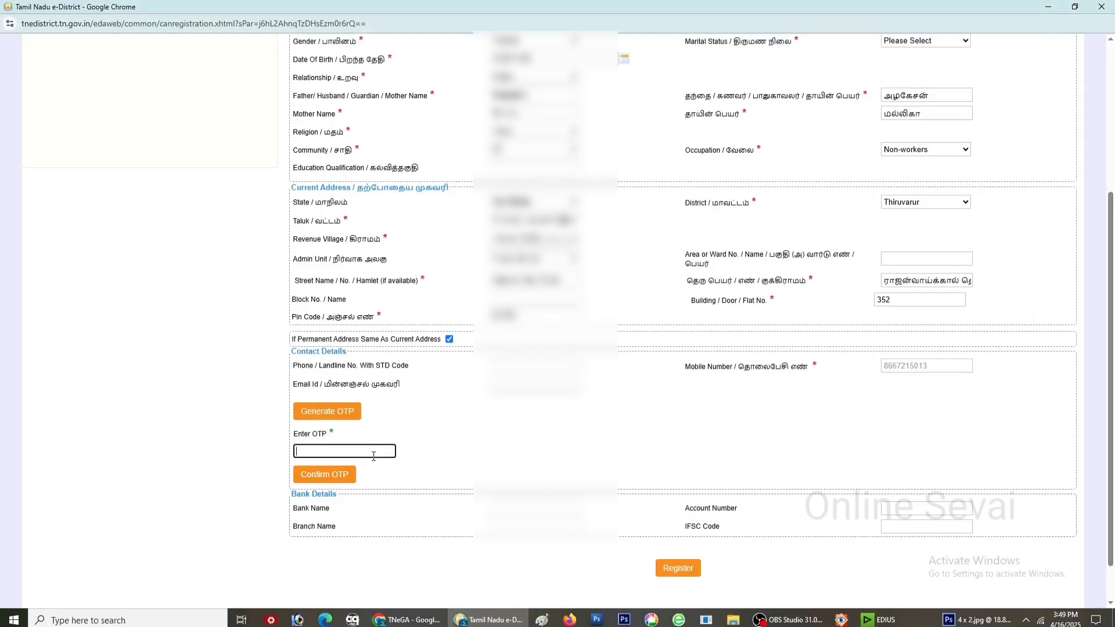
left_click(335, 477)
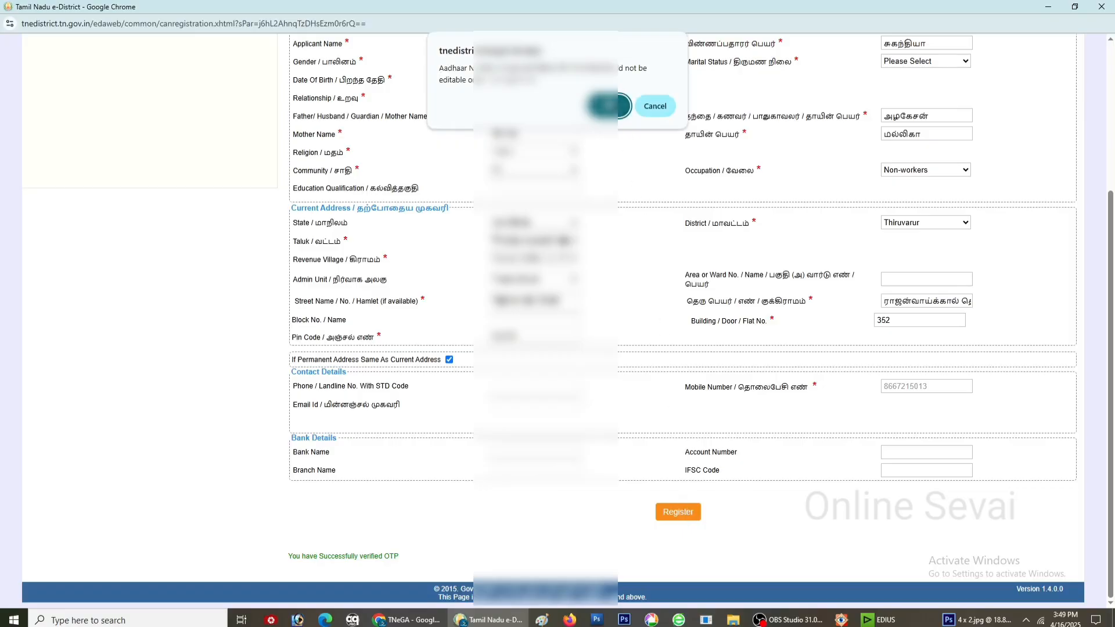
Step: Set Marital Status to Unmarried, then resubmit the registration and confirm the Aadhaar prompt
left_click(622, 106)
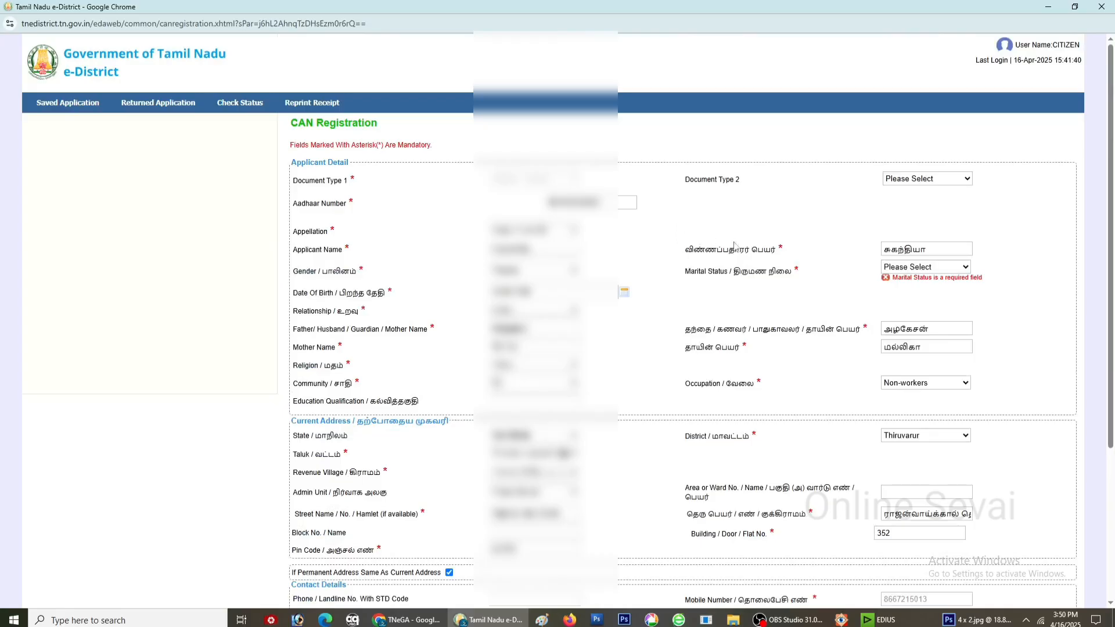
left_click(920, 268)
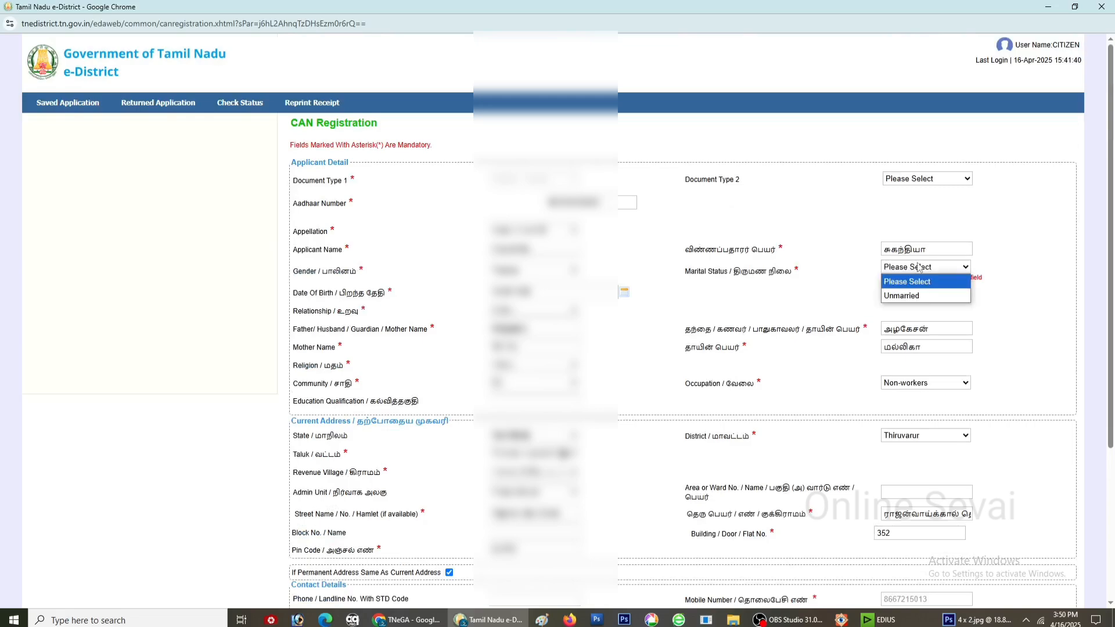
left_click(913, 297)
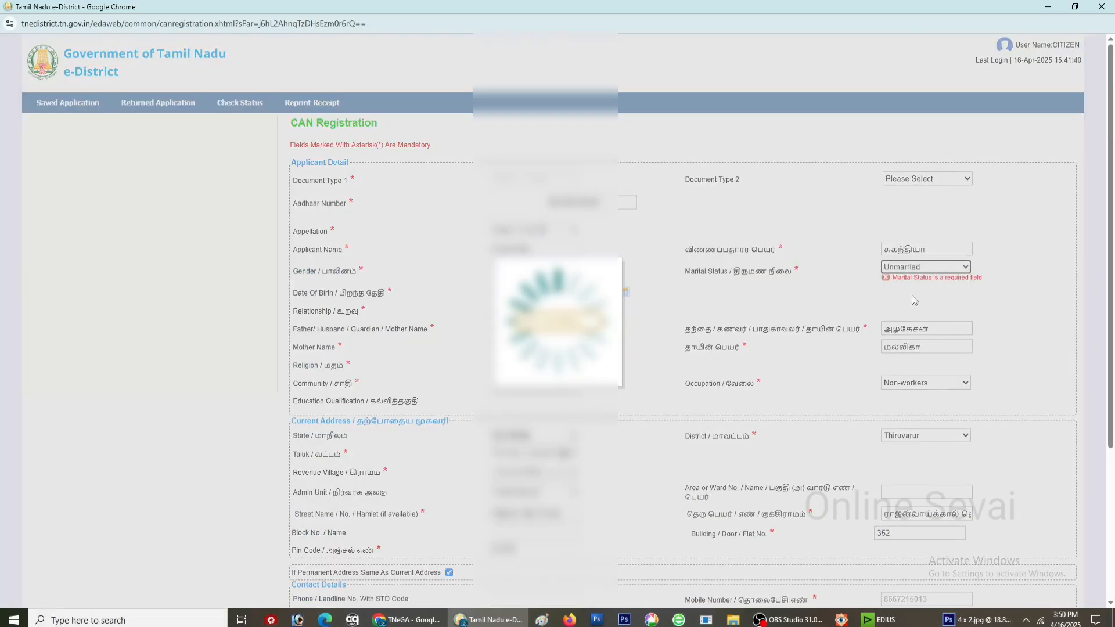
scroll(900, 301, "down", 4)
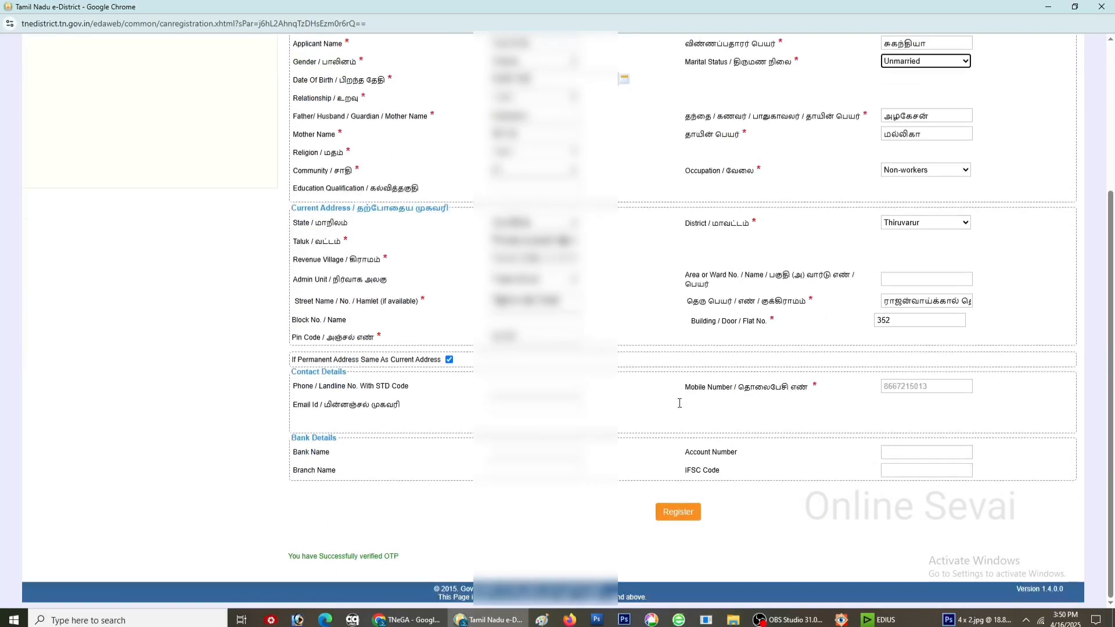
left_click(674, 511)
left_click(609, 106)
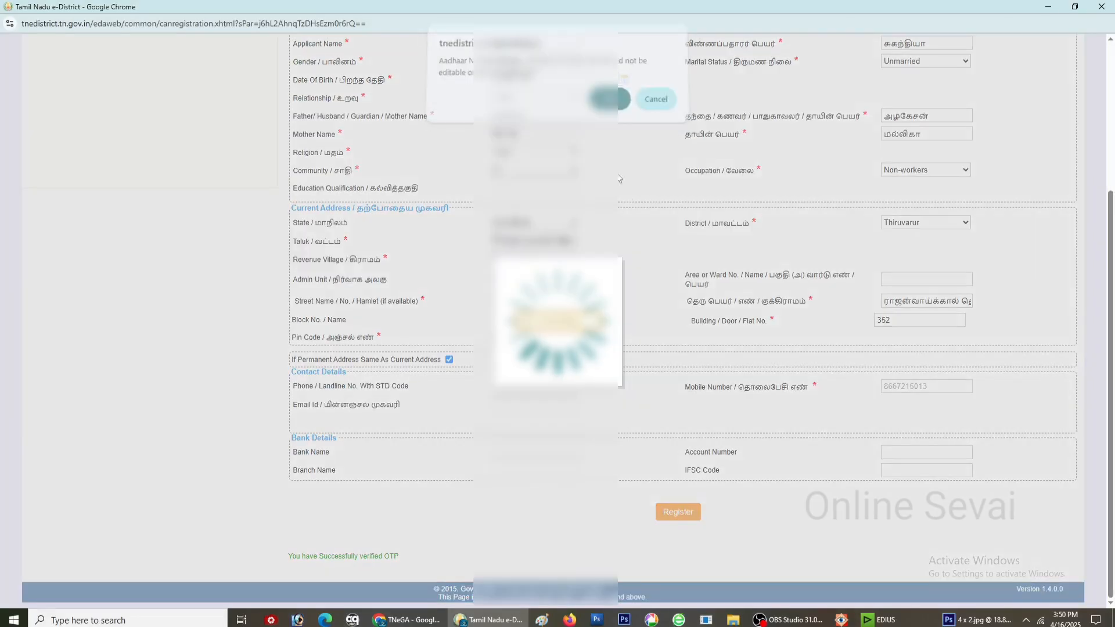